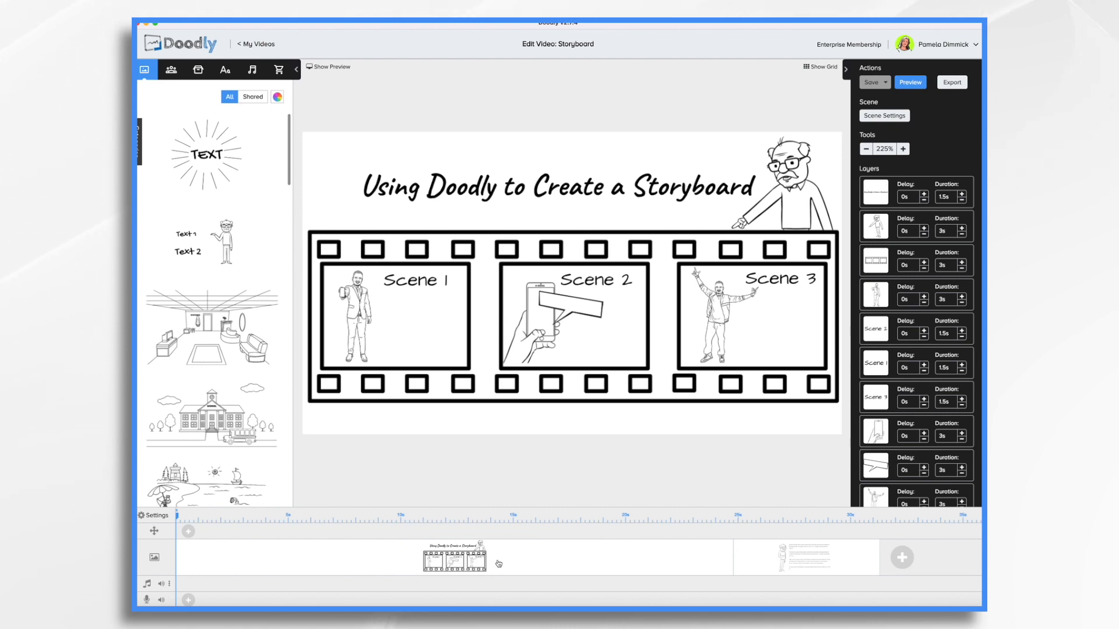
- Remove the scene following the storyboard overview, and copy the man and the "Scene 1" title from the overview into a new scene
{"action": "left_click", "coordinate": [785, 559]}
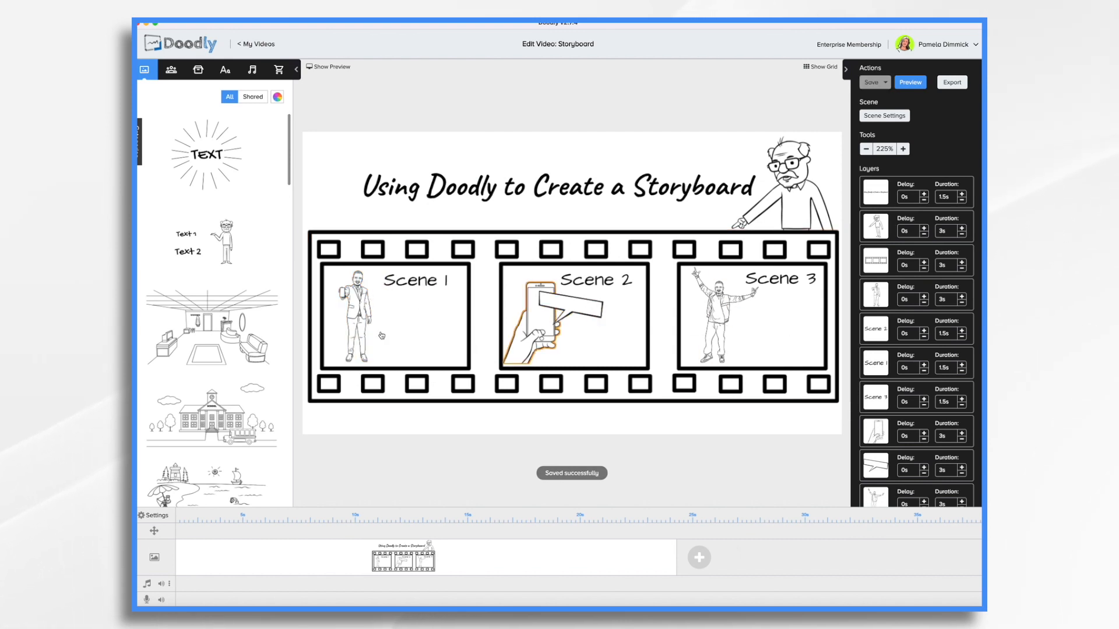
{"action": "left_click", "coordinate": [353, 315]}
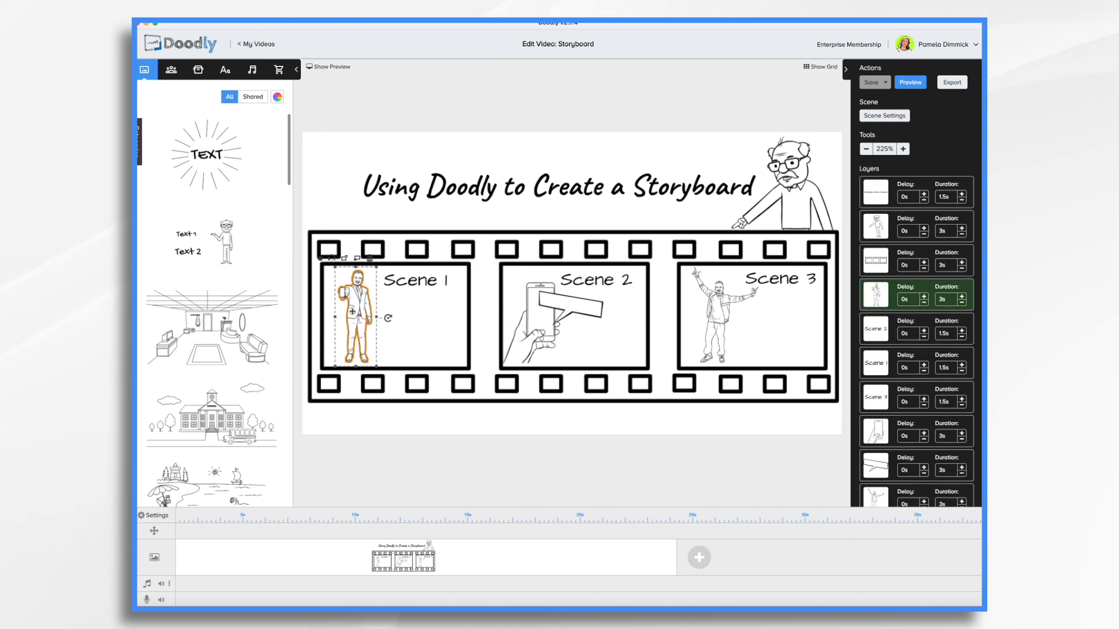
{"action": "left_click", "coordinate": [409, 280], "text": "shift"}
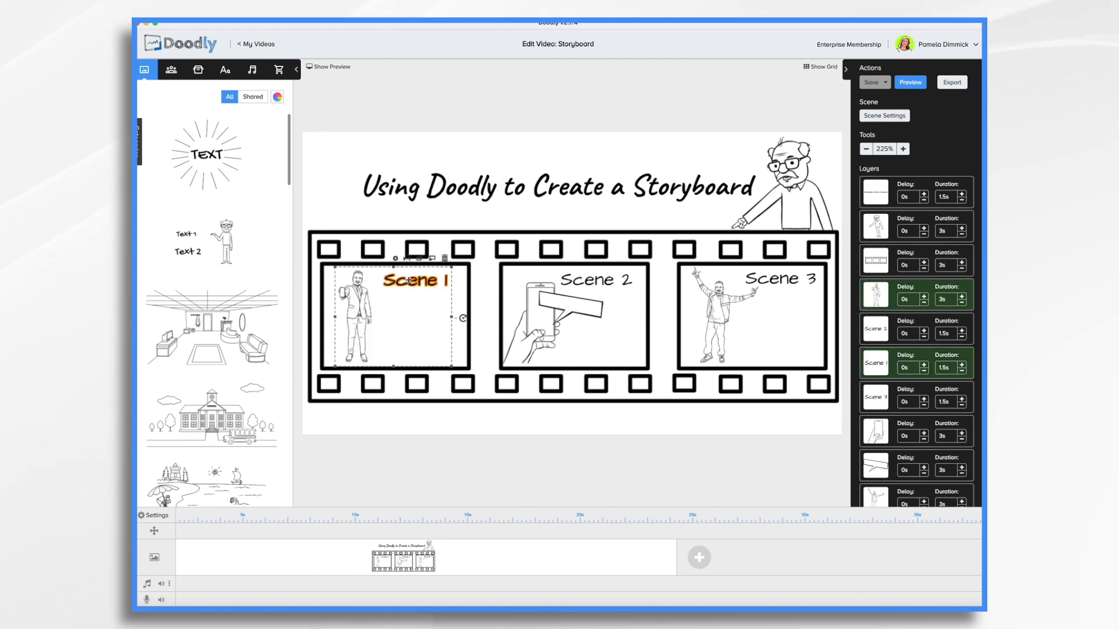
{"action": "left_click", "coordinate": [700, 560]}
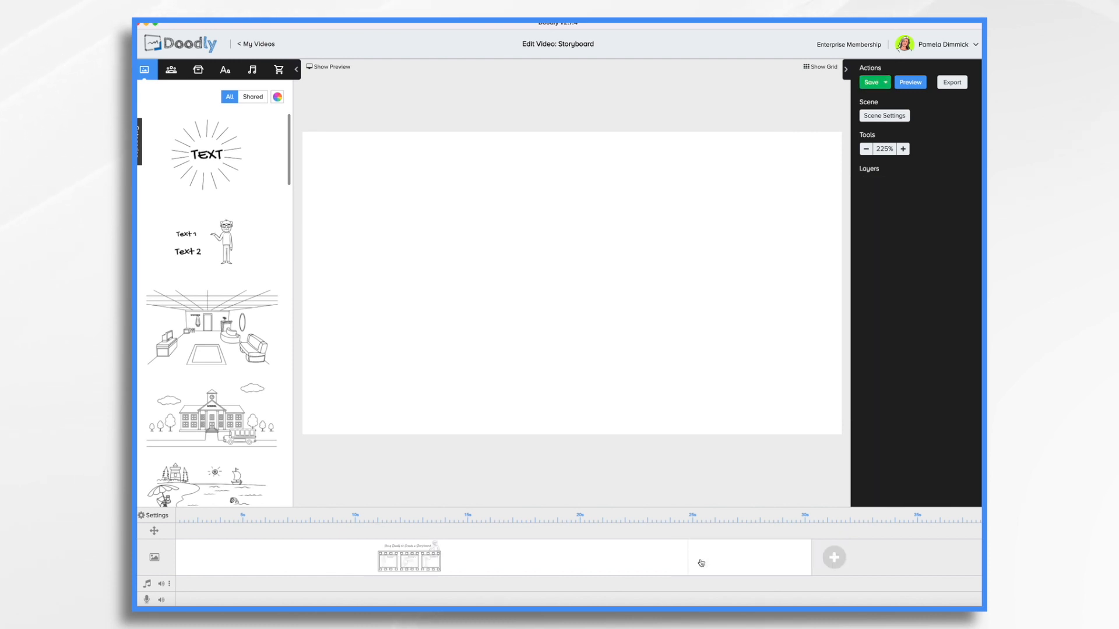
{"action": "key", "text": "super+v"}
- Enlarge the pasted man and title to fill the scene's height, and move the "Scene 1" title to the canvas's upper-right corner
{"action": "left_click_drag", "start_coordinate": [452, 316], "coordinate": [644, 314]}
{"action": "left_click_drag", "start_coordinate": [492, 260], "coordinate": [501, 229]}
{"action": "left_click", "coordinate": [732, 274]}
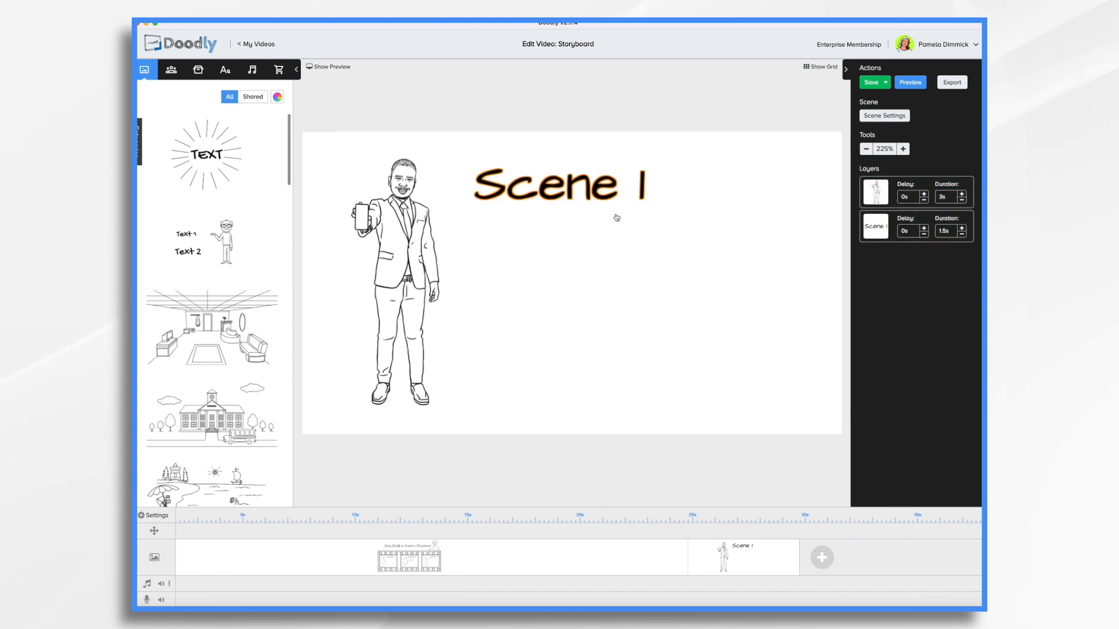
{"action": "left_click", "coordinate": [576, 188]}
{"action": "left_click_drag", "start_coordinate": [576, 188], "coordinate": [750, 164]}
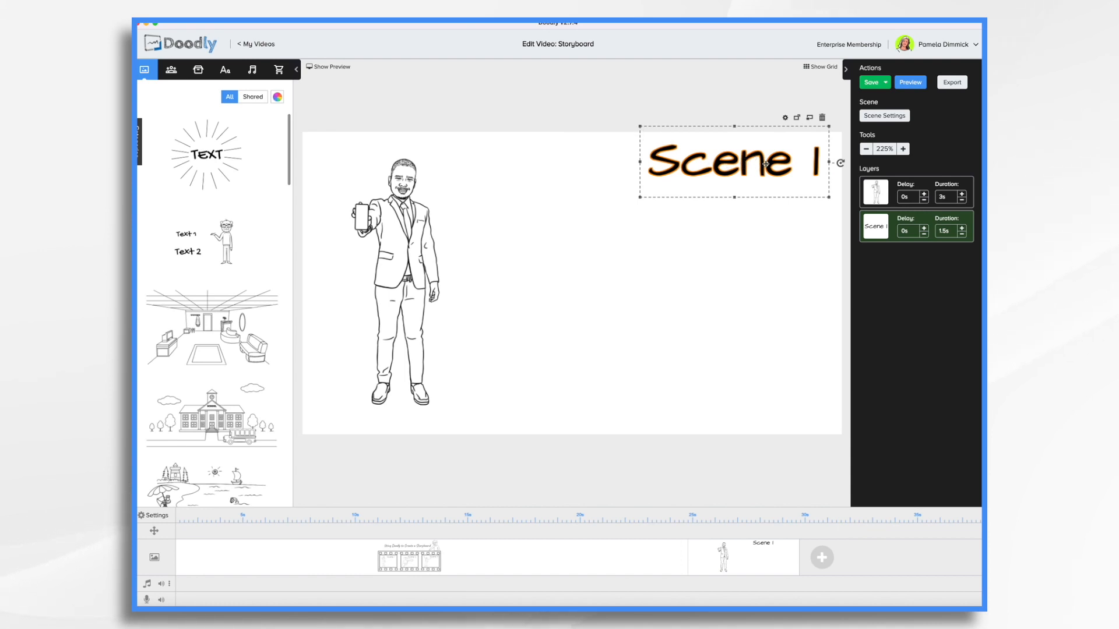
- Make the "Scene 1" title the first layer and set its duration to 0s
{"action": "left_click_drag", "start_coordinate": [885, 230], "coordinate": [886, 192]}
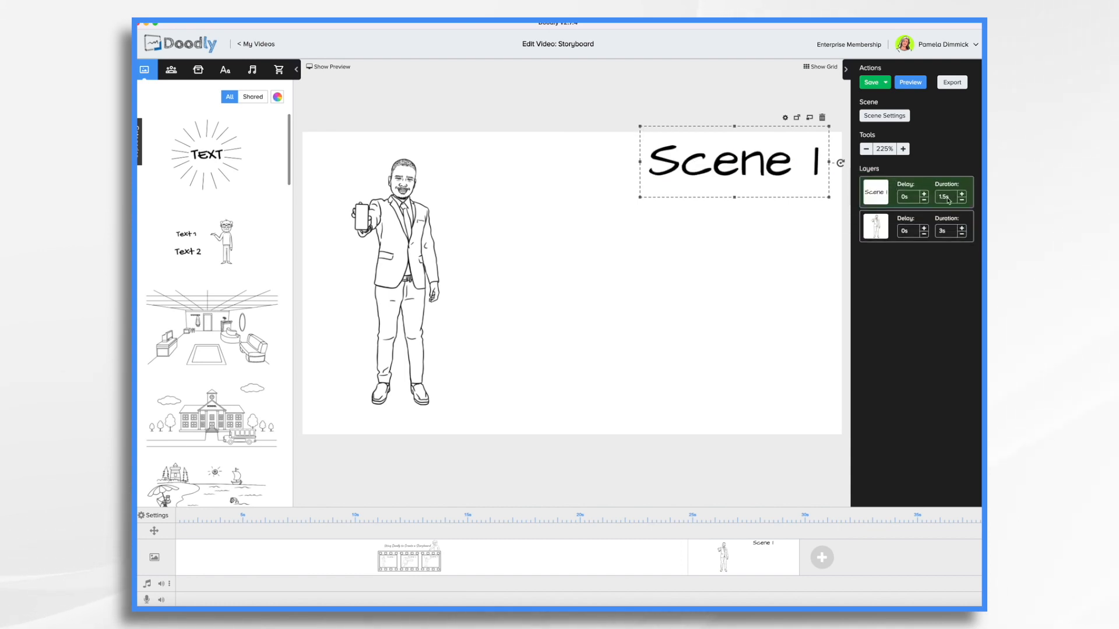
{"action": "left_click", "coordinate": [962, 200]}
{"action": "left_click", "coordinate": [963, 200]}
{"action": "left_click", "coordinate": [962, 200]}
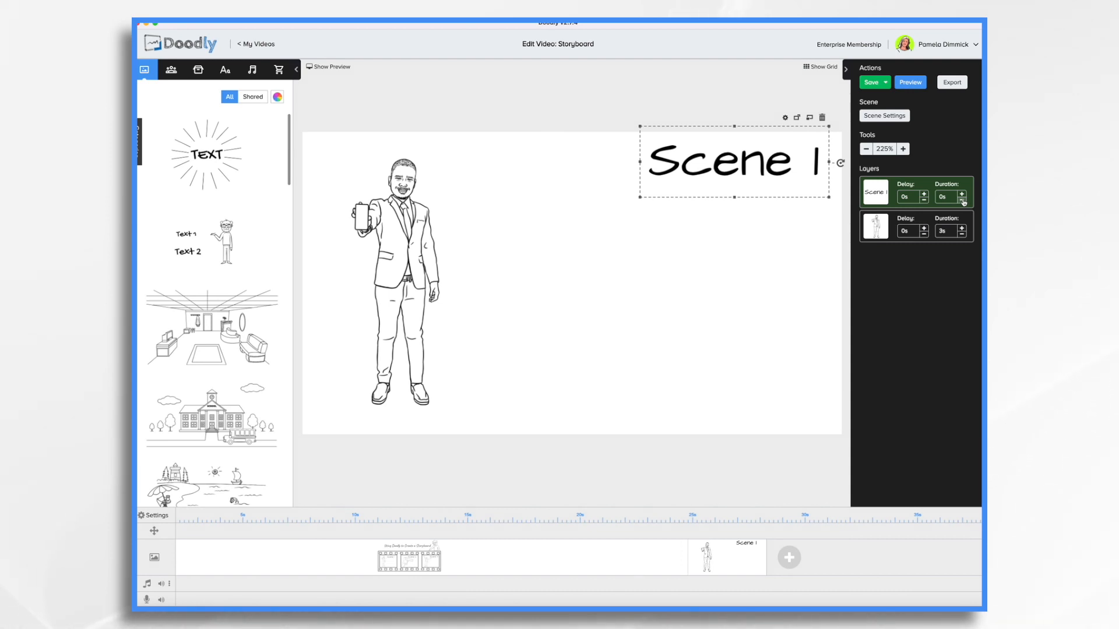
- Search the props for "wall" and add the wall with city-view windows to Scene 1
{"action": "left_click", "coordinate": [416, 240]}
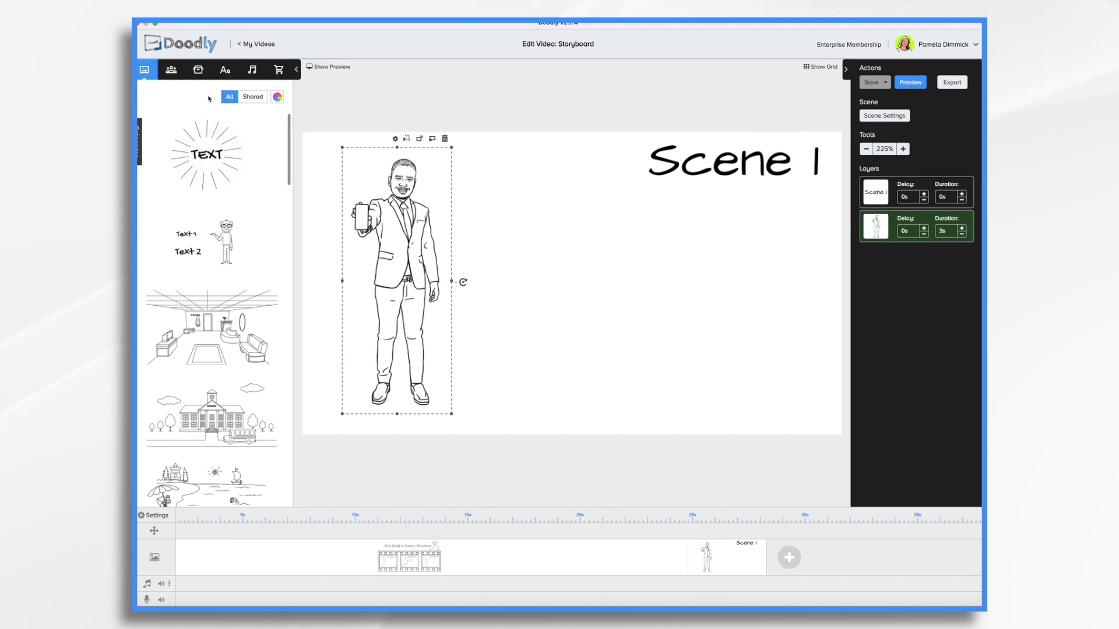
{"action": "left_click", "coordinate": [198, 69]}
{"action": "left_click", "coordinate": [207, 93]}
{"action": "type", "text": "wal"}
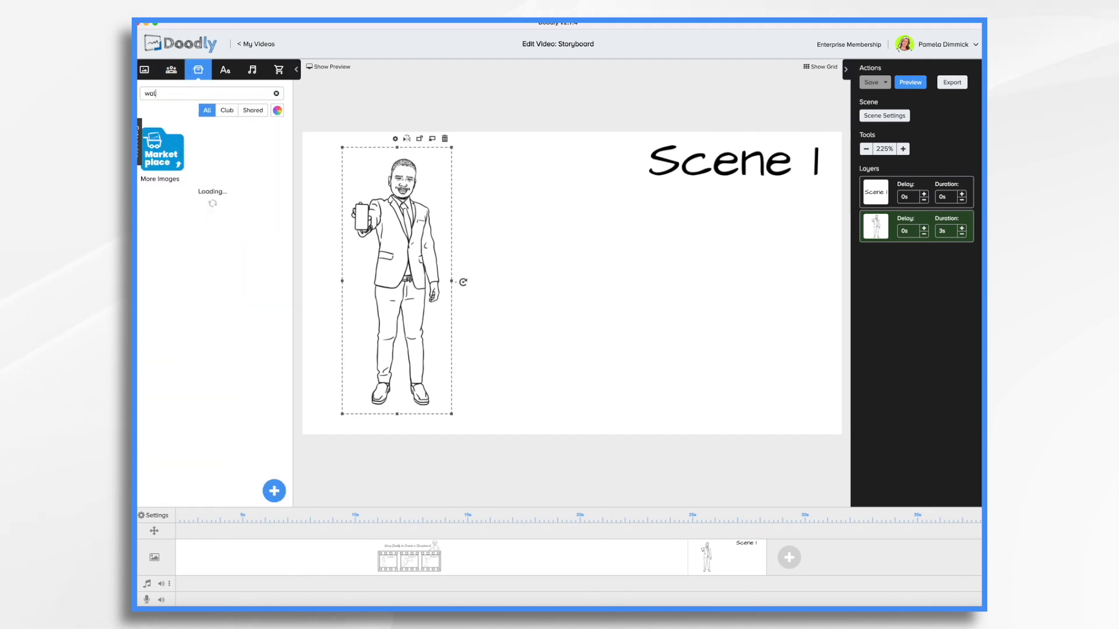
{"action": "type", "text": "l"}
{"action": "left_click_drag", "start_coordinate": [260, 208], "coordinate": [569, 256]}
- Enlarge the wall to fill the scene as a backdrop, and order the layers as wall, title, man
{"action": "left_click_drag", "start_coordinate": [878, 228], "coordinate": [877, 227]}
{"action": "left_click_drag", "start_coordinate": [562, 296], "coordinate": [490, 278]}
{"action": "left_click_drag", "start_coordinate": [635, 329], "coordinate": [836, 441]}
{"action": "mouse_move", "coordinate": [716, 368]}
{"action": "left_mouse_down"}
{"action": "mouse_move", "coordinate": [710, 362]}
{"action": "mouse_move", "coordinate": [717, 366]}
{"action": "left_mouse_up"}
{"action": "left_click_drag", "start_coordinate": [884, 215], "coordinate": [883, 188]}
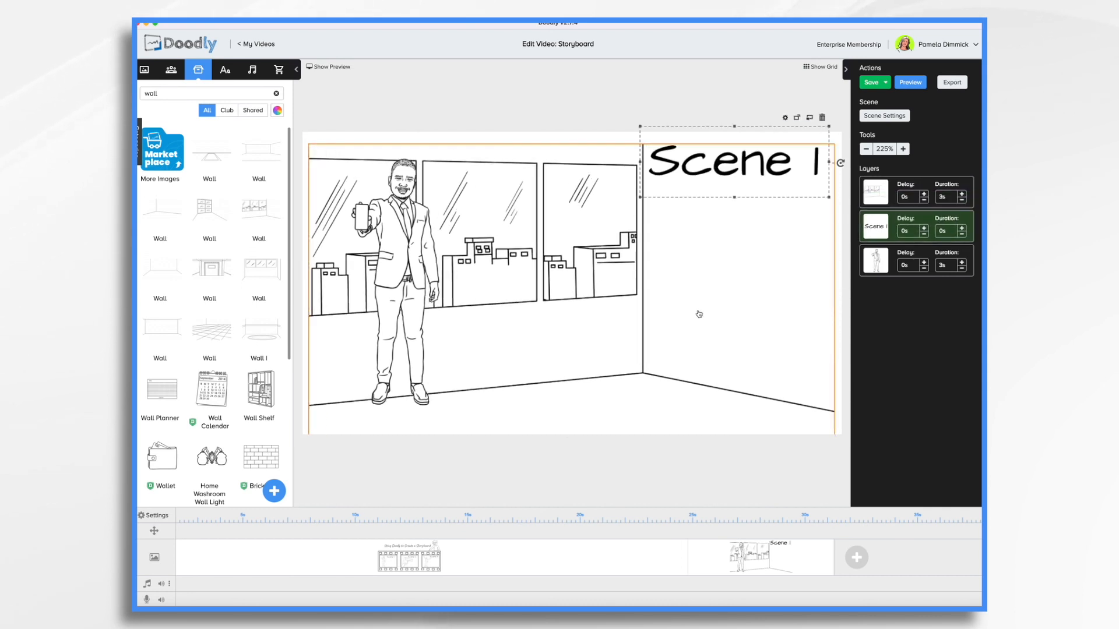
- Shift the "Scene 1" title and the man slightly downward, and set the wall's duration to 0s
{"action": "left_click", "coordinate": [700, 315]}
{"action": "left_click", "coordinate": [723, 172]}
{"action": "left_click_drag", "start_coordinate": [722, 172], "coordinate": [724, 187]}
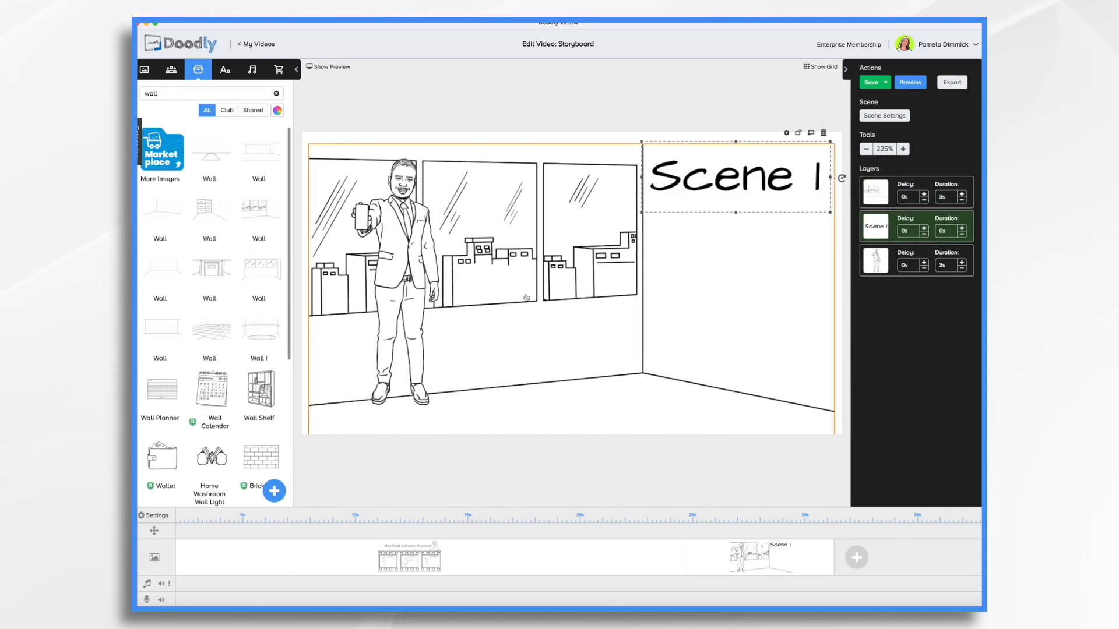
{"action": "left_click", "coordinate": [416, 296]}
{"action": "left_click_drag", "start_coordinate": [416, 297], "coordinate": [415, 316]}
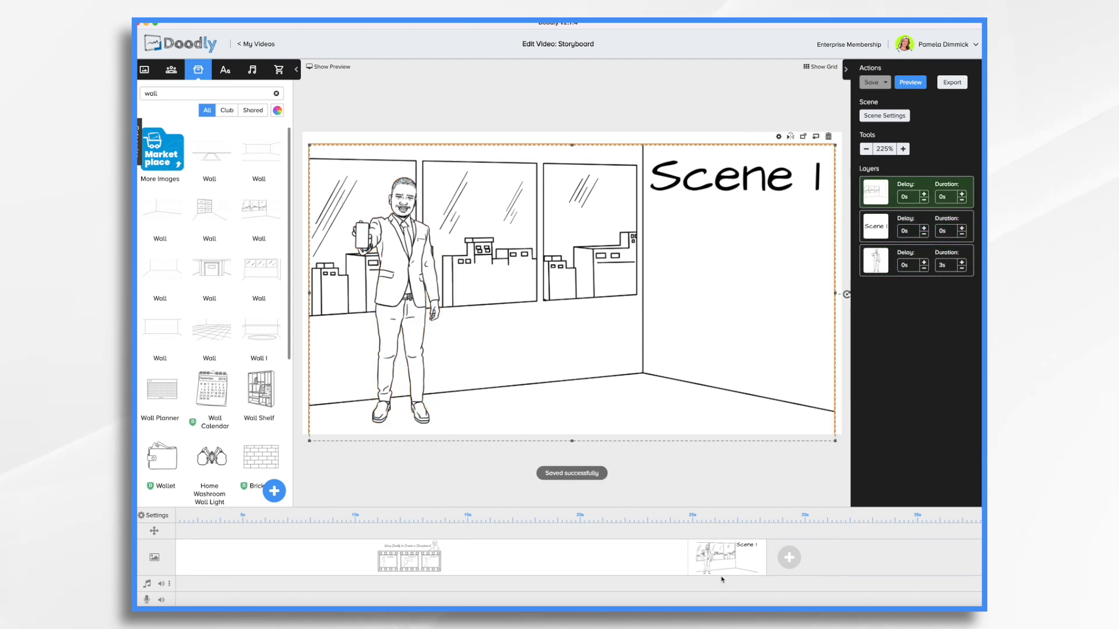
- Copy the hand with phone, the speech bubble and the "Scene 2" title from the storyboard overview into a new scene
{"action": "left_click", "coordinate": [788, 560]}
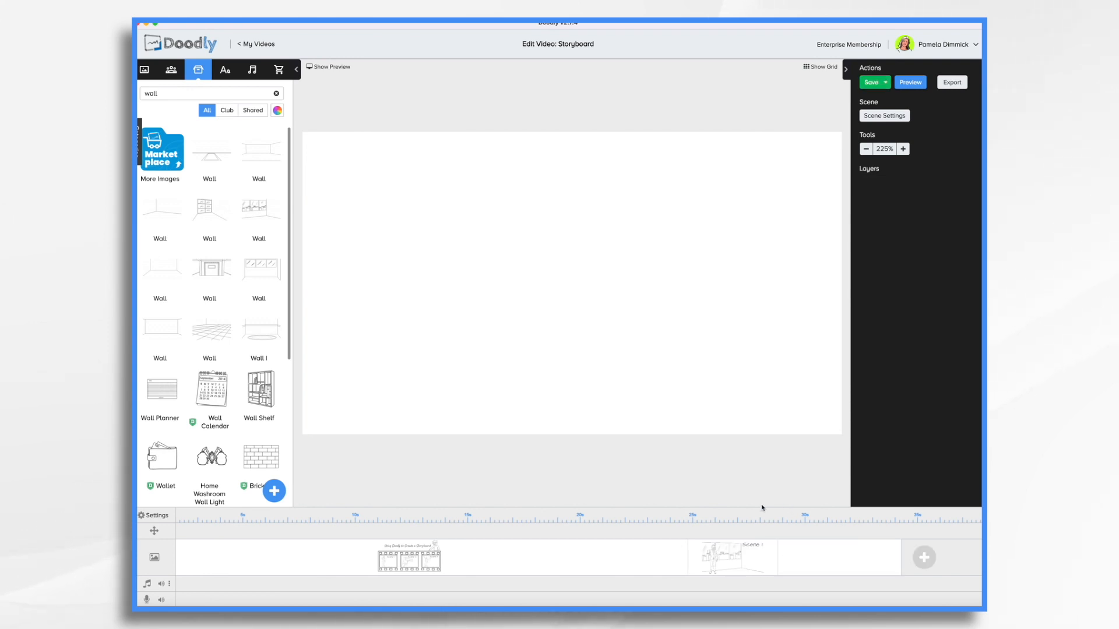
{"action": "left_click", "coordinate": [421, 568]}
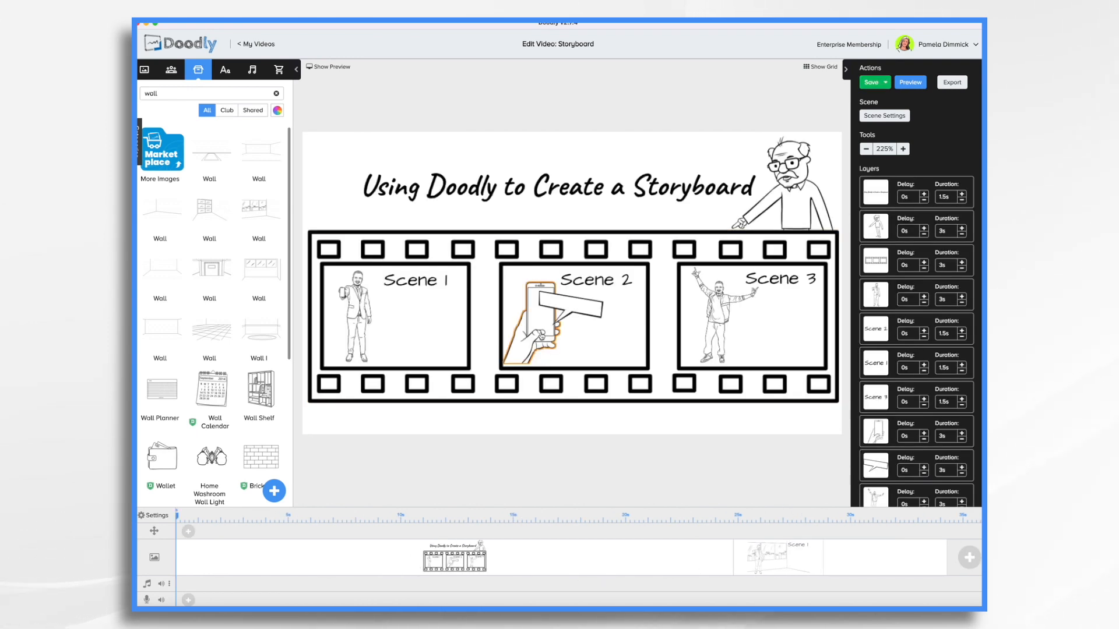
{"action": "left_click", "coordinate": [530, 344]}
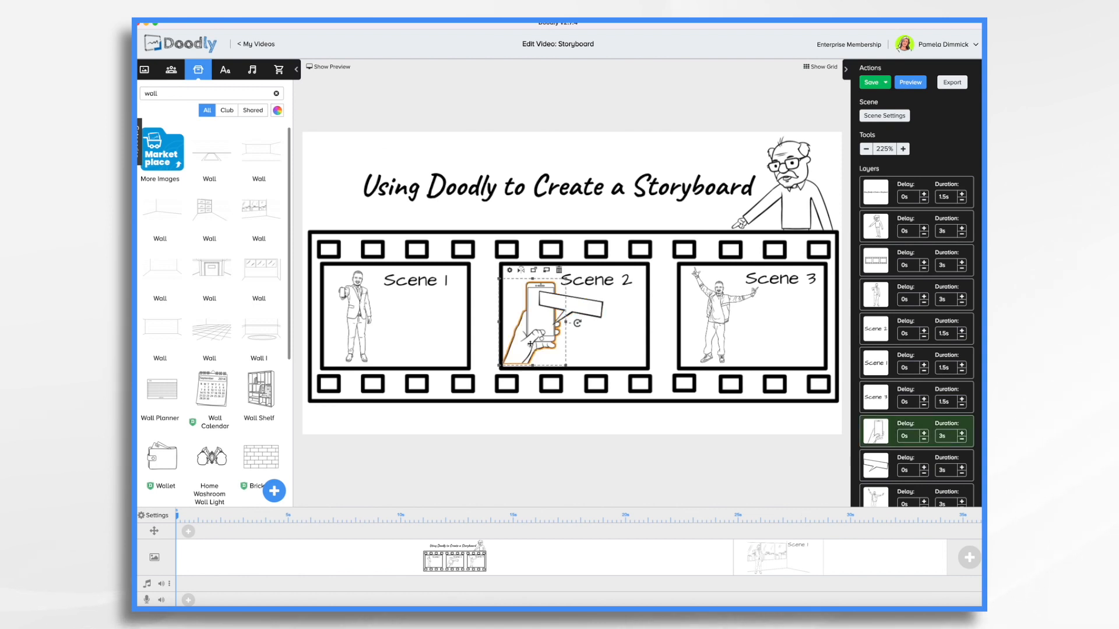
{"action": "left_click", "coordinate": [582, 312], "text": "shift"}
{"action": "left_click", "coordinate": [625, 280], "text": "shift"}
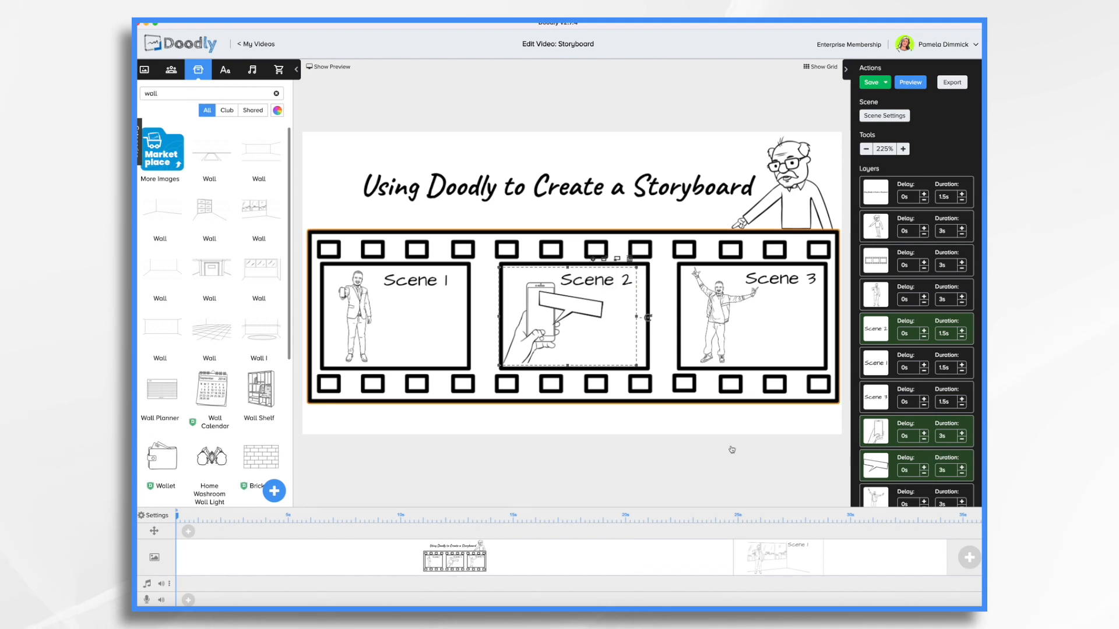
{"action": "left_click", "coordinate": [879, 562]}
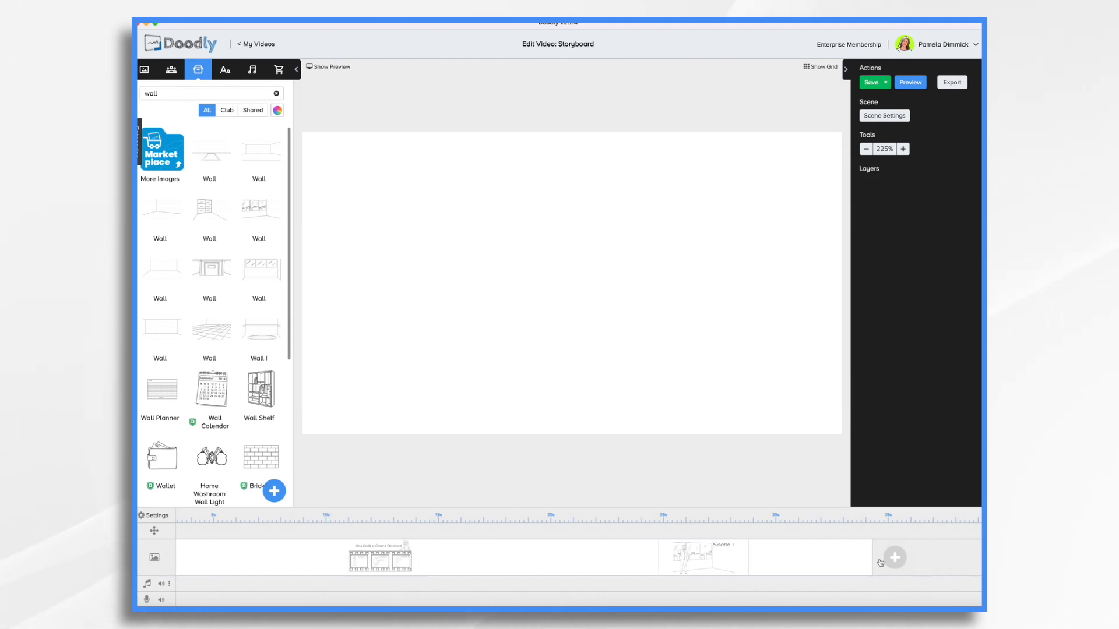
{"action": "key", "text": "super+v"}
- Enlarge the pasted Scene 2 artwork to fill the canvas, and make the corner title the first layer with a 0s duration
{"action": "left_click_drag", "start_coordinate": [282, 72], "coordinate": [334, 91]}
{"action": "left_click_drag", "start_coordinate": [637, 368], "coordinate": [832, 472]}
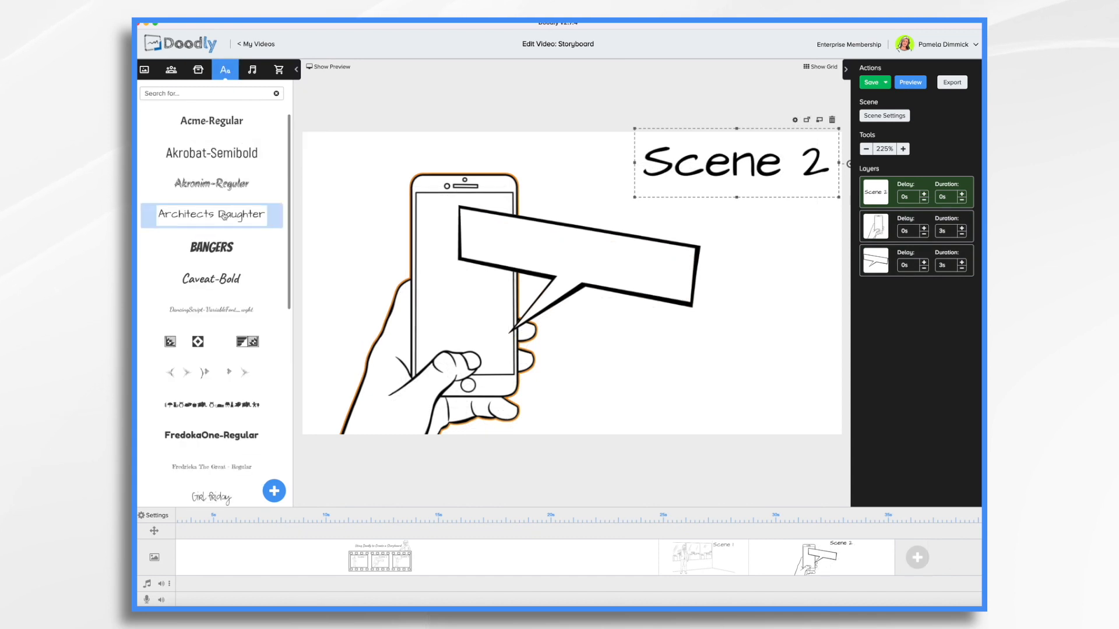
- Add the word-wrapped text "You've been invited to Acme's VIP list!" in the Architects Daughter font
{"action": "left_click", "coordinate": [224, 216]}
{"action": "type", "text": "You've been invited to Acme's VIP list!"}
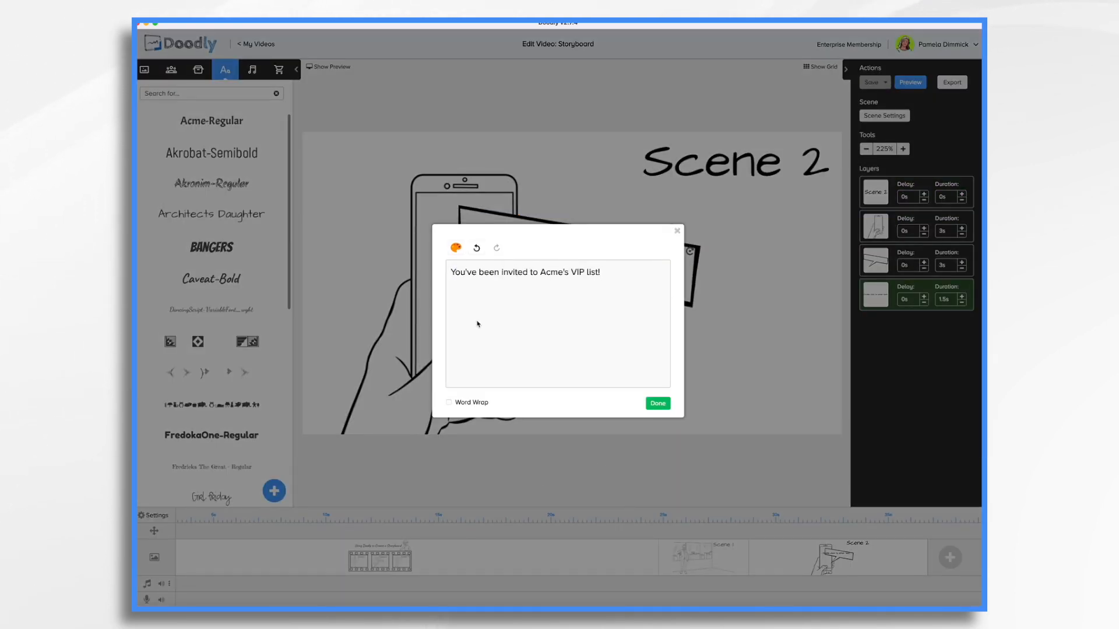
{"action": "left_click", "coordinate": [449, 402]}
{"action": "left_click", "coordinate": [658, 403]}
- Resize and tilt the invitation text to match the speech bubble's slant, and position it inside the bubble
{"action": "left_click_drag", "start_coordinate": [614, 250], "coordinate": [716, 250]}
{"action": "left_click_drag", "start_coordinate": [727, 250], "coordinate": [722, 271]}
{"action": "left_click_drag", "start_coordinate": [517, 217], "coordinate": [496, 226]}
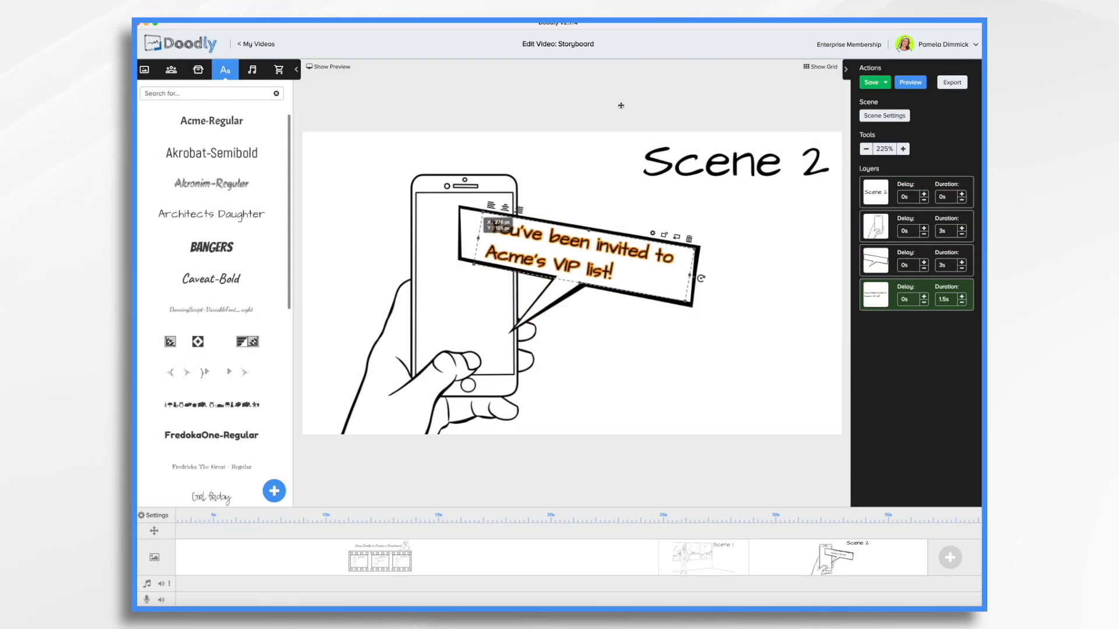
{"action": "left_click", "coordinate": [467, 300]}
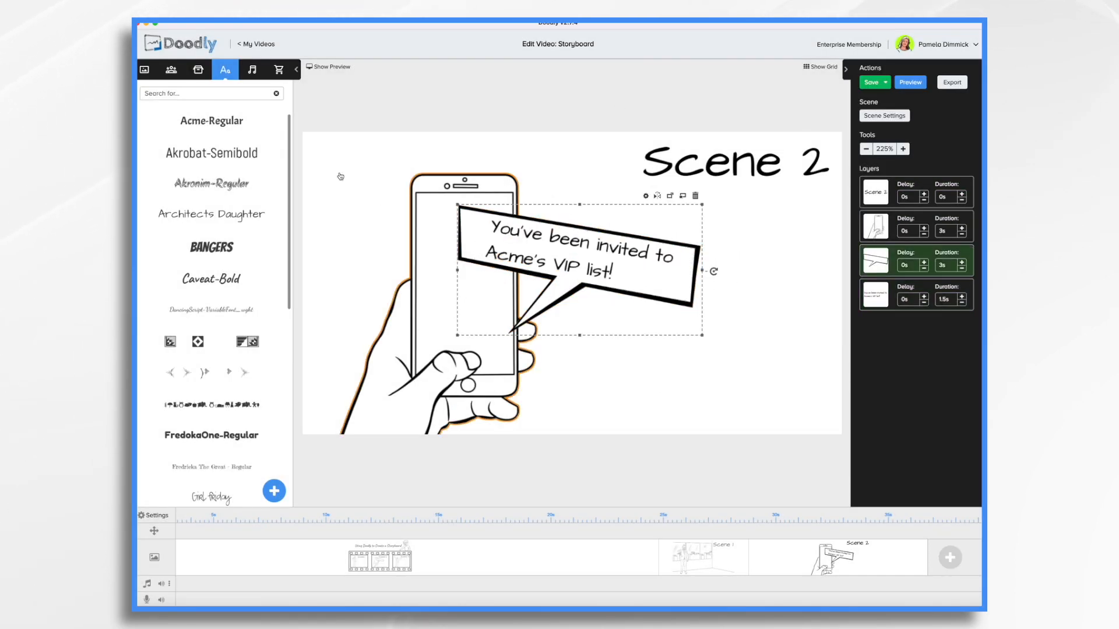
- Search the props for "acme" and place the Acme Widgets logo, scaled down, on the phone's screen
{"action": "left_click", "coordinate": [198, 70]}
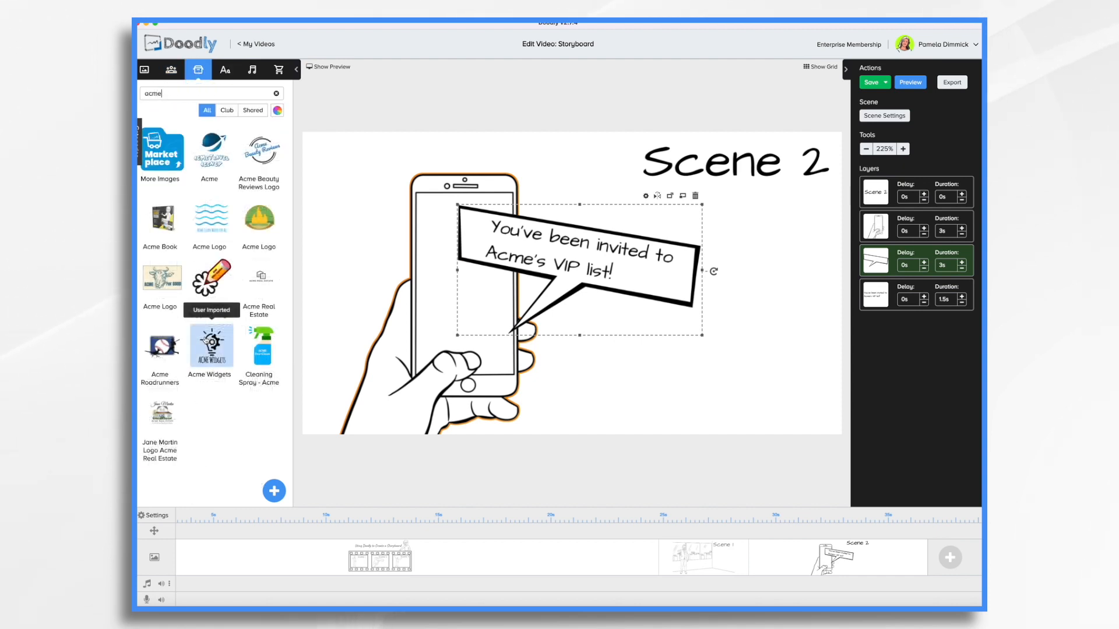
{"action": "left_click_drag", "start_coordinate": [211, 344], "coordinate": [490, 263]}
{"action": "left_click", "coordinate": [523, 327]}
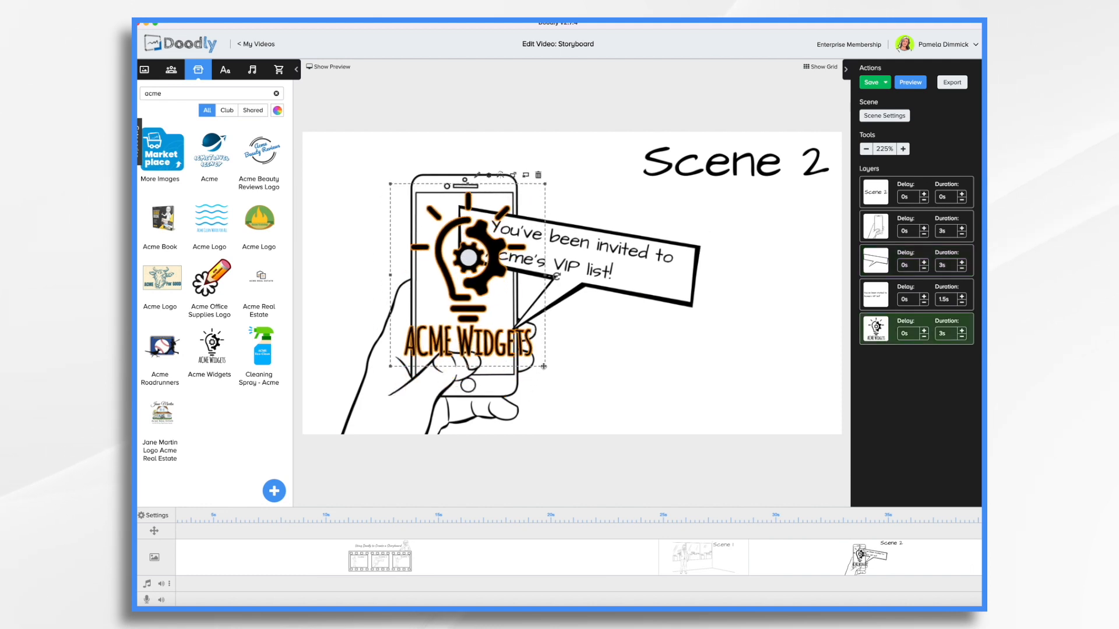
{"action": "left_click_drag", "start_coordinate": [545, 368], "coordinate": [475, 282]}
{"action": "left_click_drag", "start_coordinate": [437, 224], "coordinate": [470, 291]}
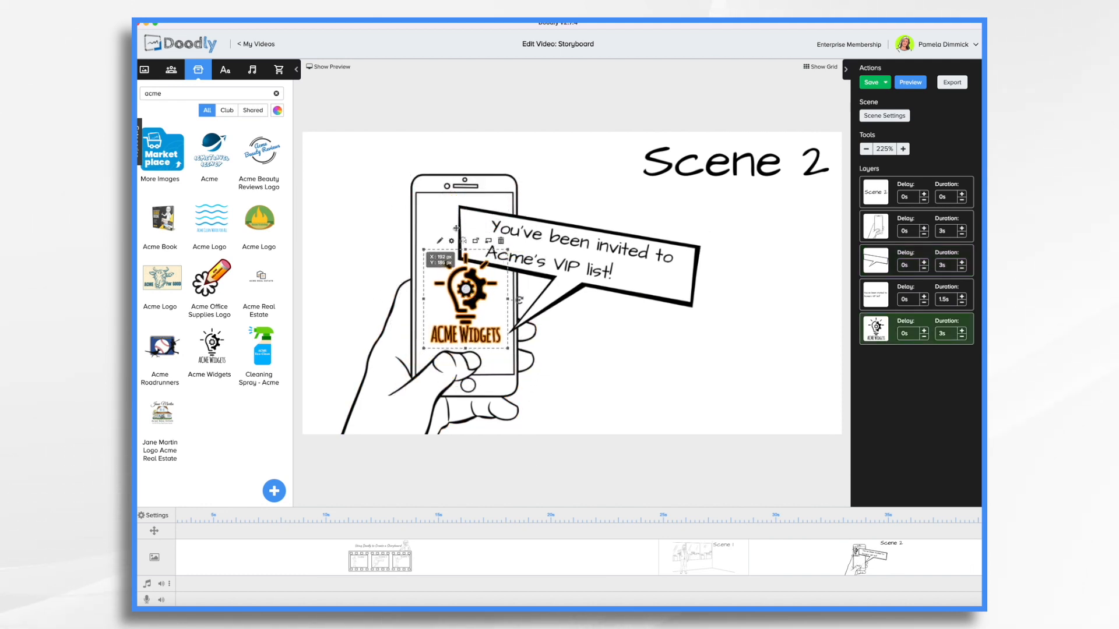
- Order the logo layer directly after the phone, and set durations of 1.5s for phone and logo and 1s for the speech bubble
{"action": "left_click_drag", "start_coordinate": [871, 341], "coordinate": [932, 262]}
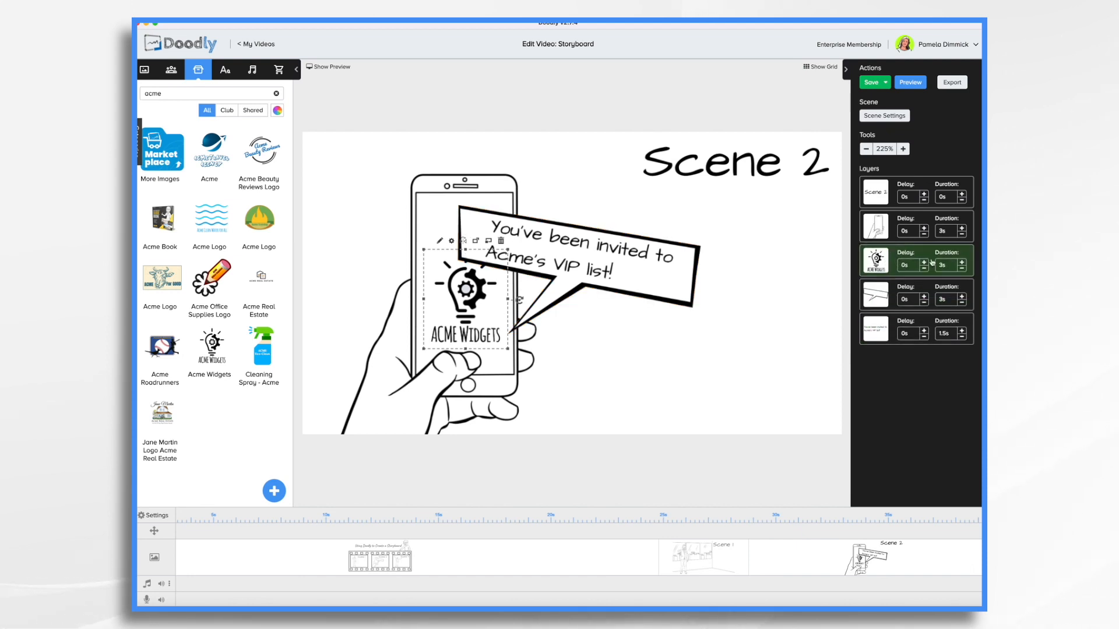
{"action": "left_click", "coordinate": [962, 235]}
{"action": "left_click", "coordinate": [962, 269]}
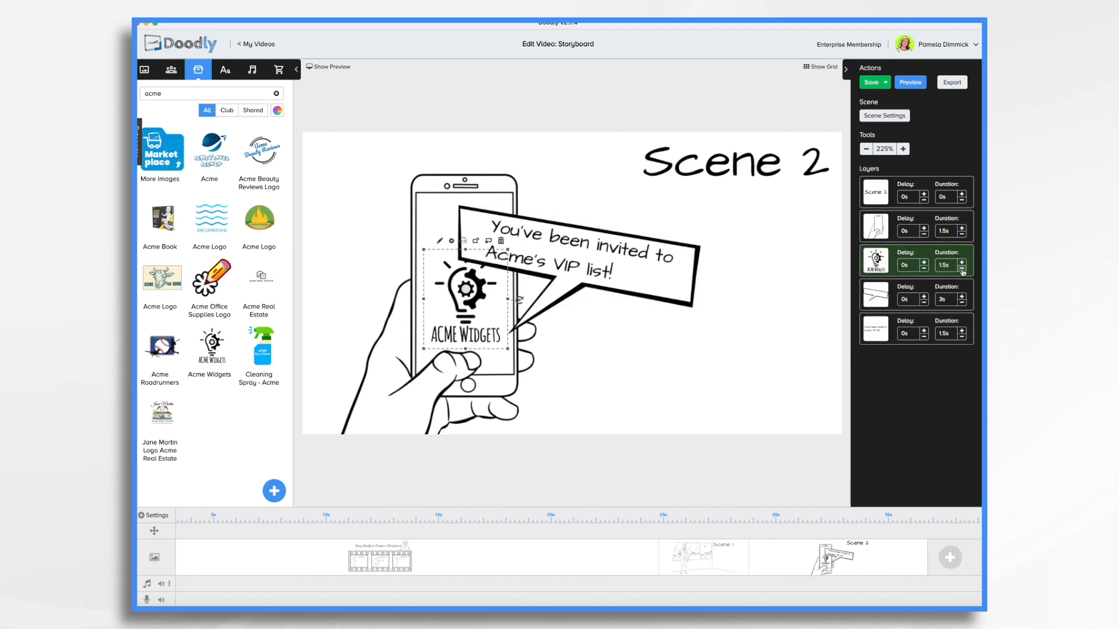
{"action": "left_click", "coordinate": [962, 303]}
{"action": "left_click", "coordinate": [962, 303]}
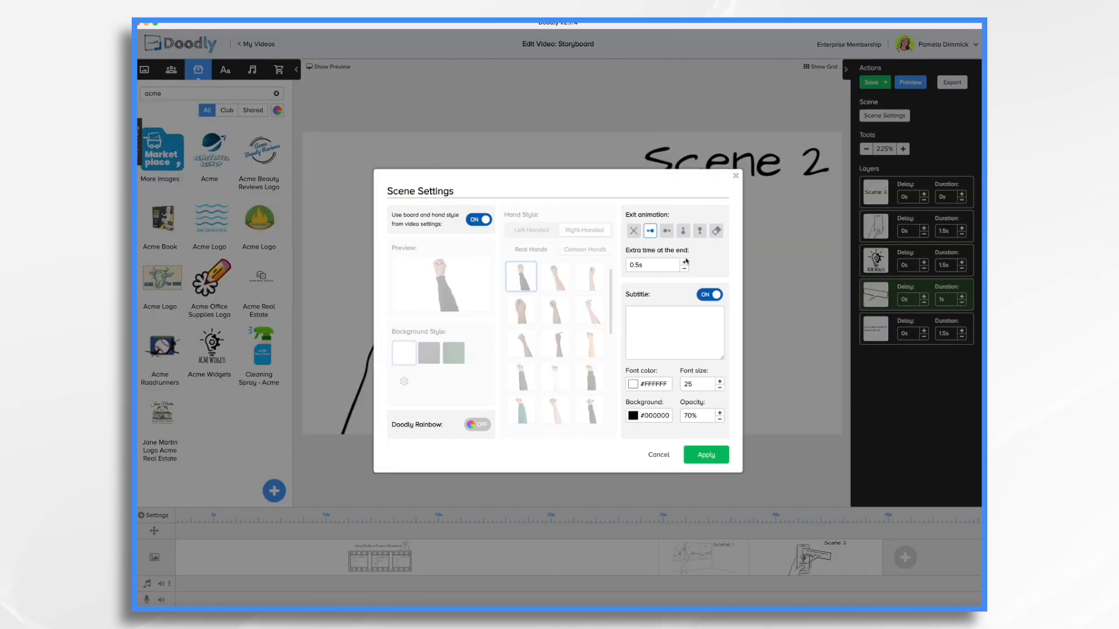
- Increase the extra time at the end of Scene 2, and set Scene 1's to 1.5s with the exit animation None
{"action": "left_click", "coordinate": [706, 455]}
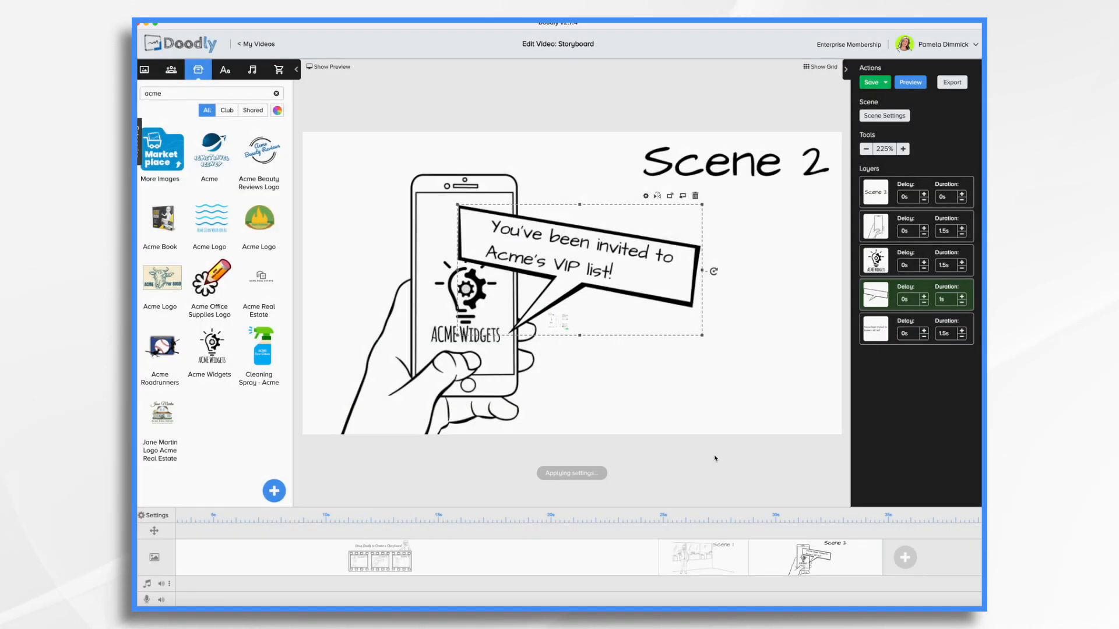
{"action": "left_click", "coordinate": [717, 557]}
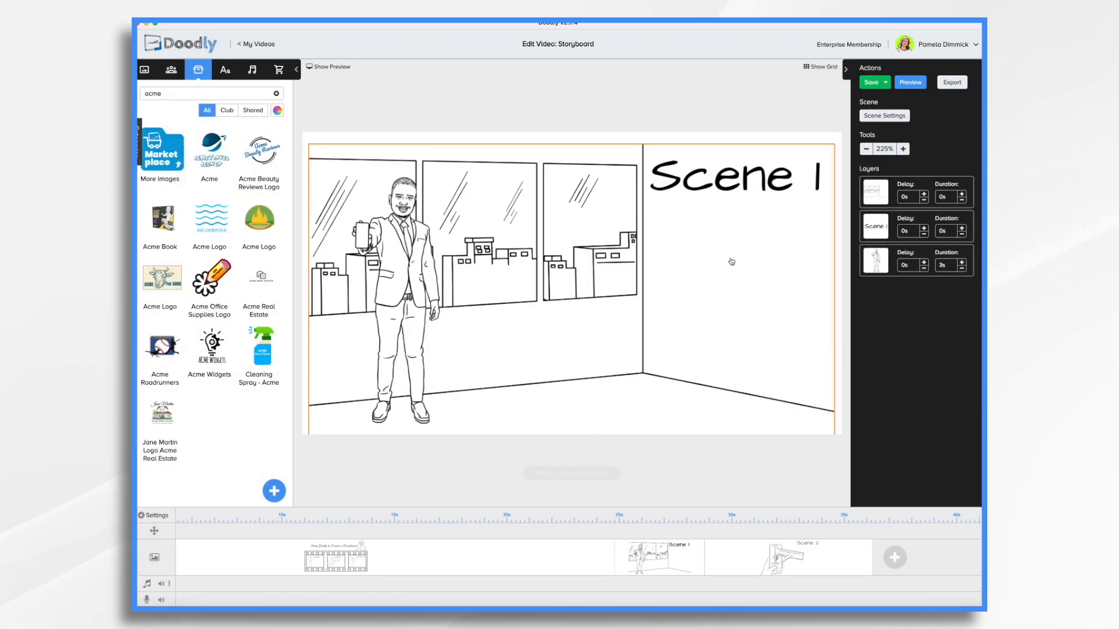
{"action": "left_click", "coordinate": [896, 117]}
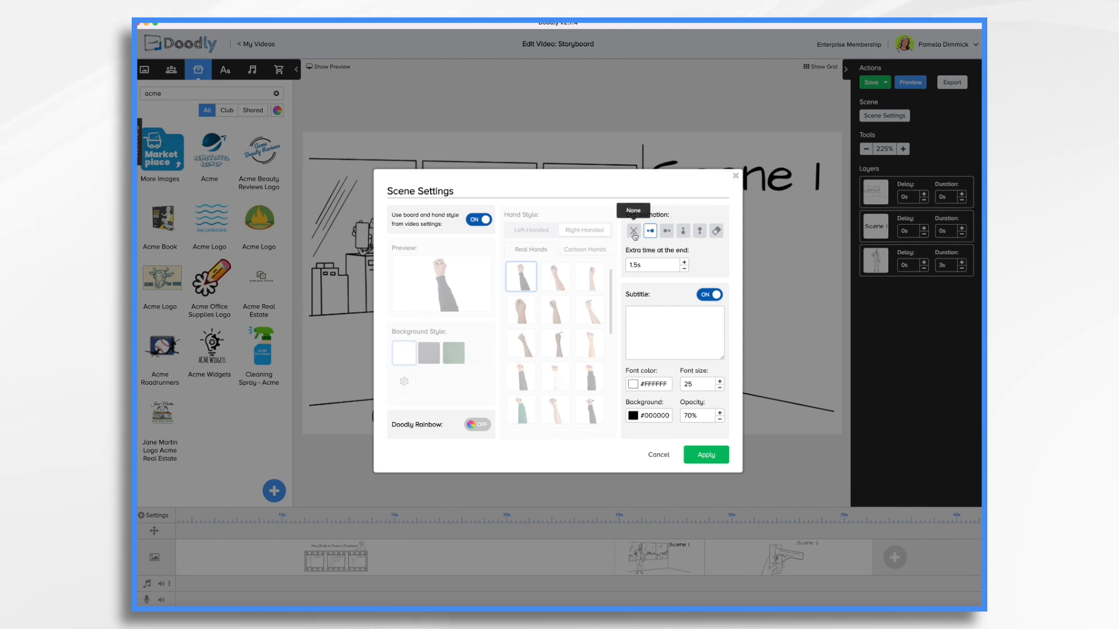
{"action": "left_click", "coordinate": [707, 456]}
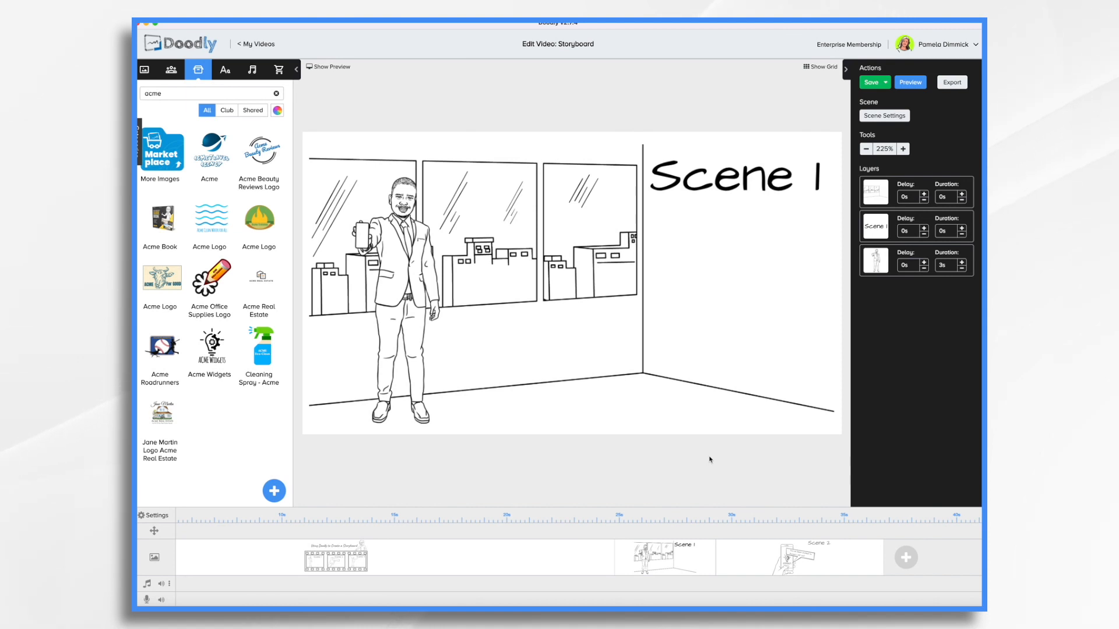
- Add a new scene after Scene 2 and copy the cheering man and "Scene 3" title from the storyboard into it
{"action": "left_click", "coordinate": [807, 567]}
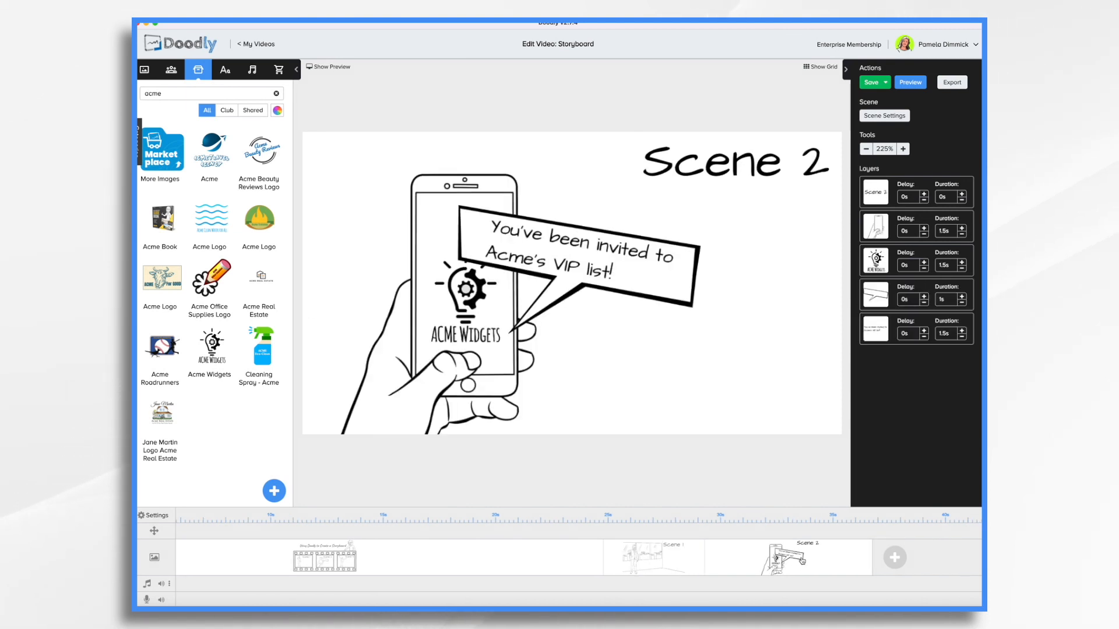
{"action": "left_click", "coordinate": [896, 559]}
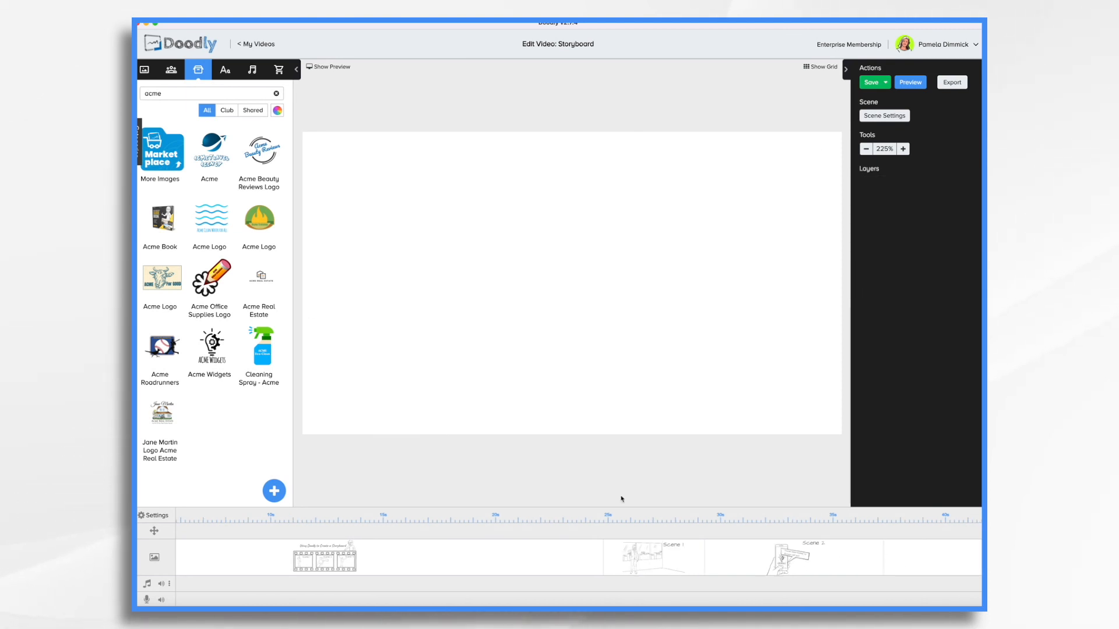
{"action": "left_click", "coordinate": [353, 561]}
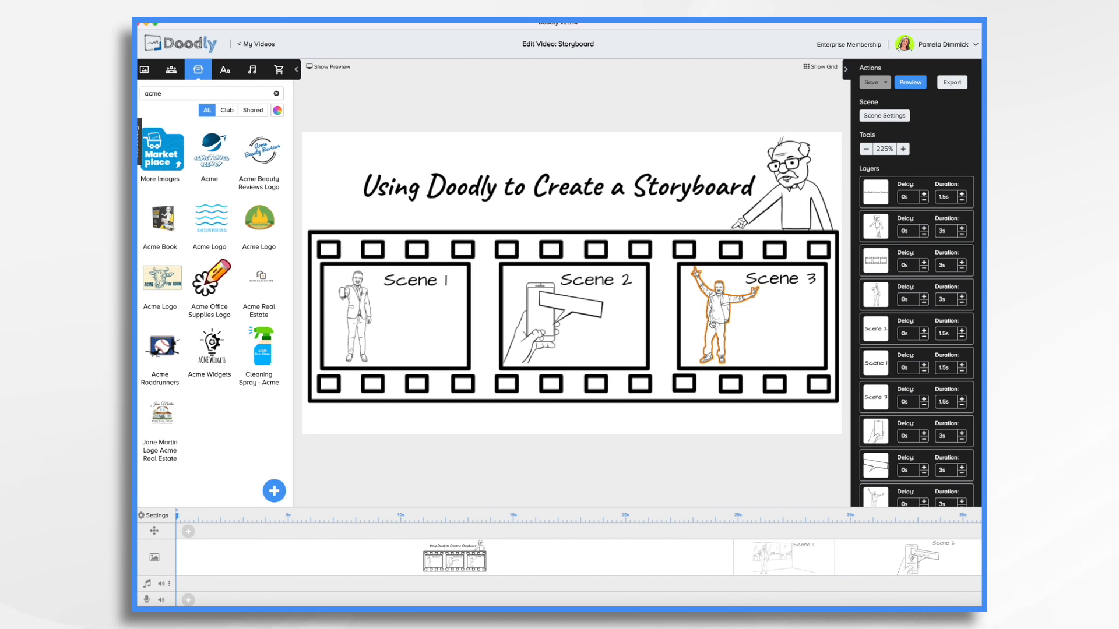
{"action": "left_click", "coordinate": [719, 315]}
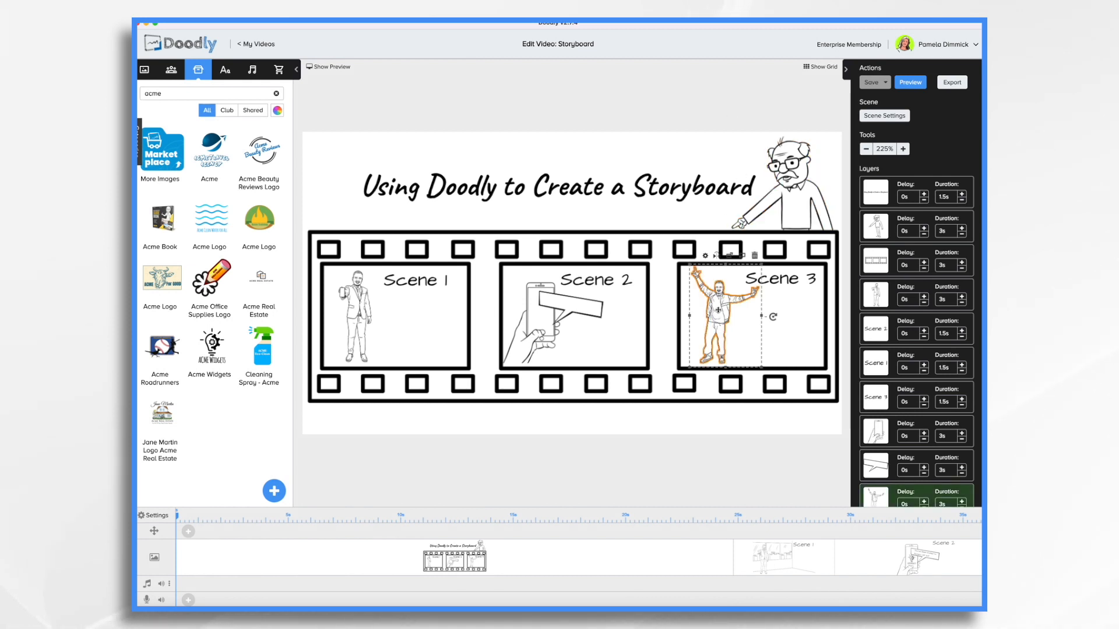
{"action": "left_click", "coordinate": [772, 278], "text": "shift"}
{"action": "scroll", "coordinate": [915, 537], "scroll_direction": "right", "scroll_amount": 5}
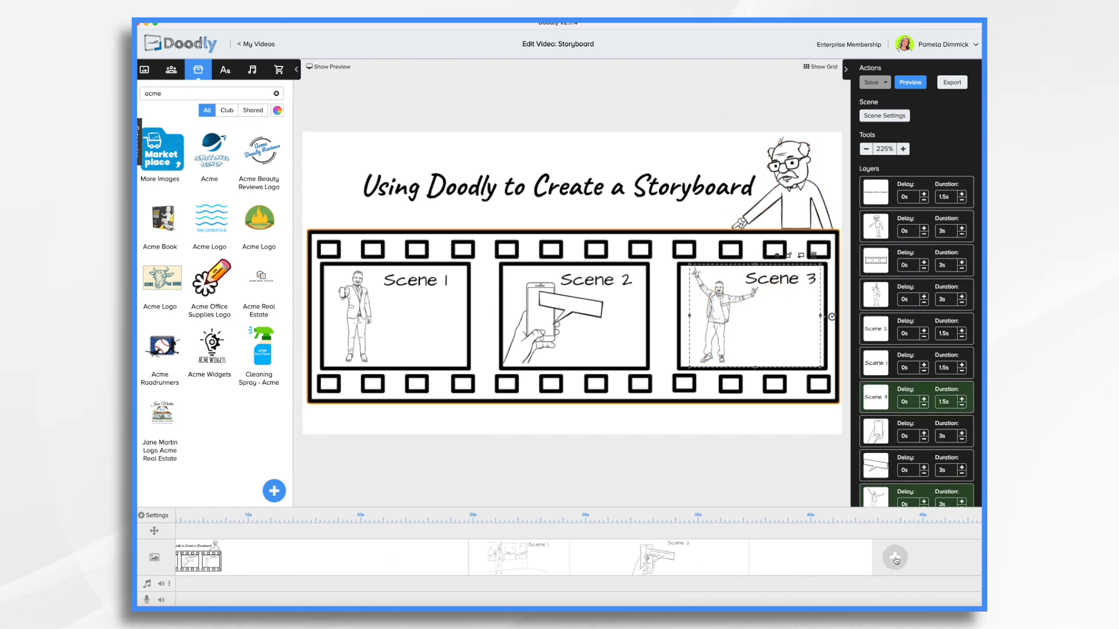
{"action": "left_click", "coordinate": [887, 556]}
{"action": "key", "text": "ctrl+v"}
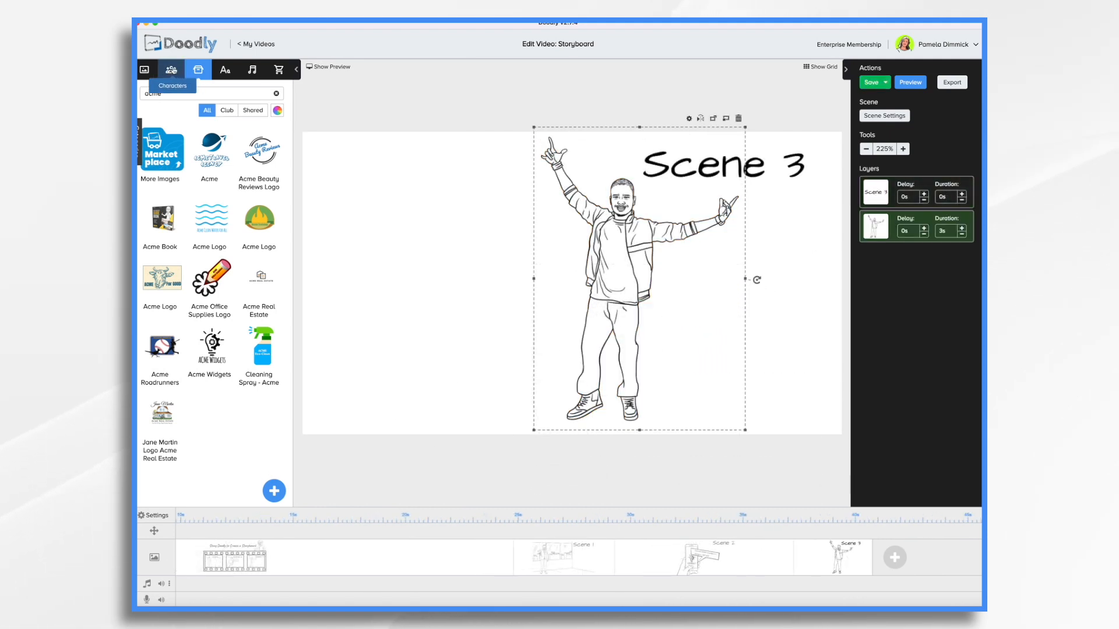
- Search the characters for "party" and place the Camila As Belly Dancer figure in the lower-left area of Scene 3
{"action": "left_click", "coordinate": [170, 70]}
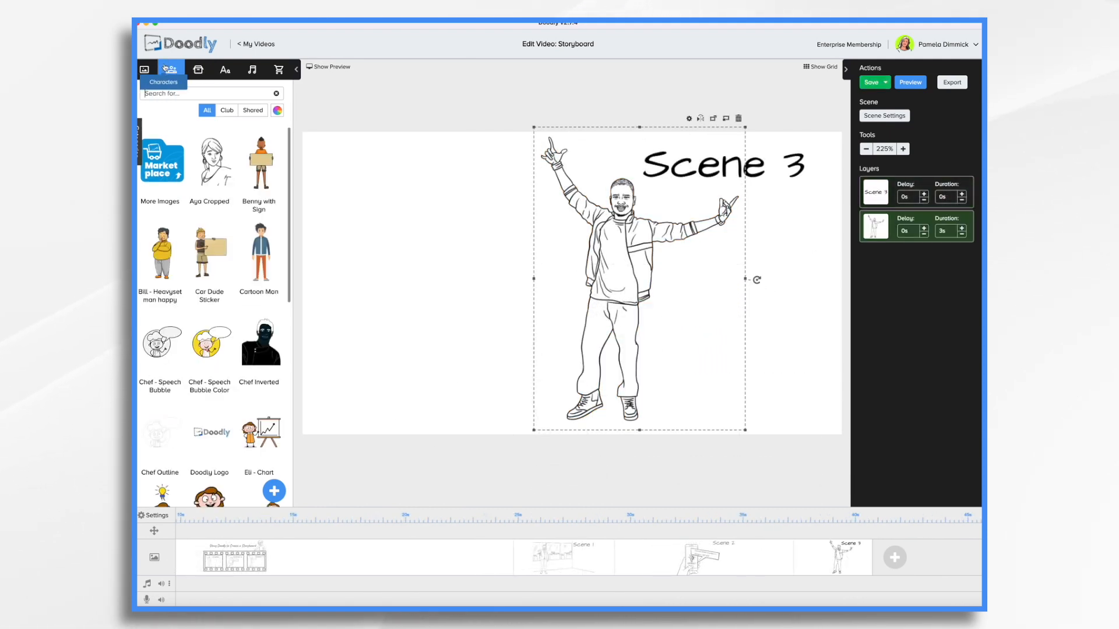
{"action": "left_click", "coordinate": [197, 94]}
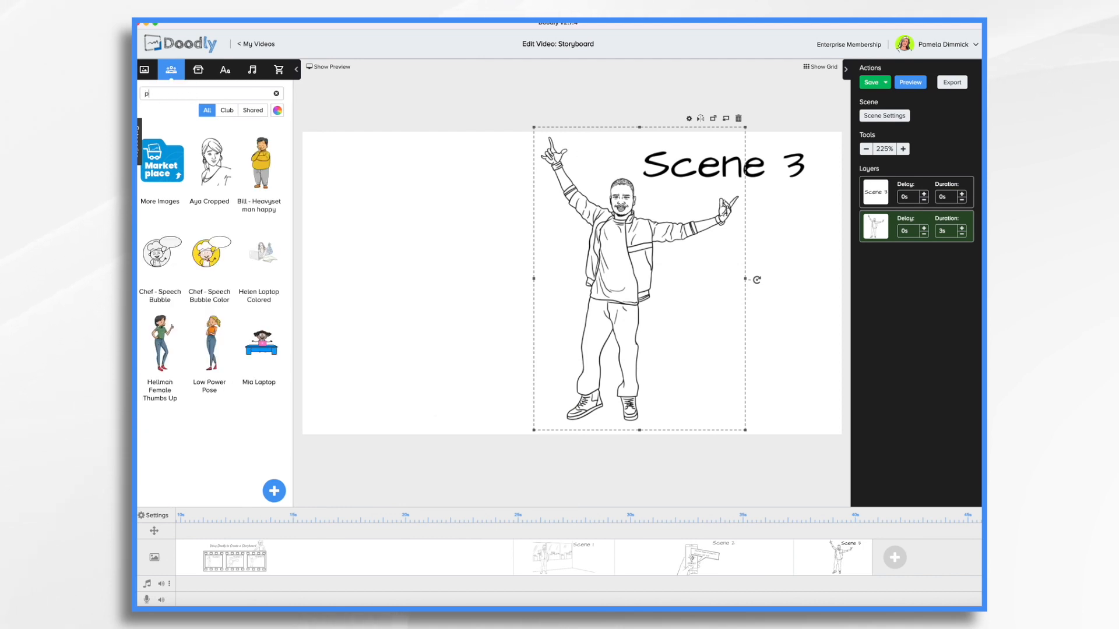
{"action": "type", "text": "party"}
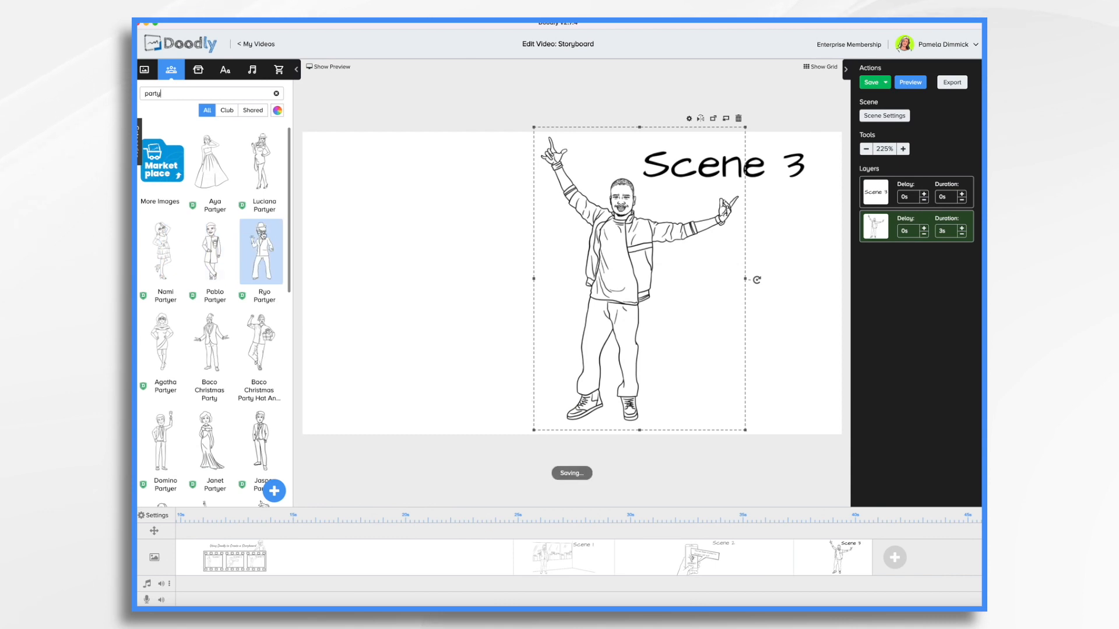
{"action": "scroll", "coordinate": [251, 271], "scroll_direction": "down", "scroll_amount": 5}
{"action": "left_click_drag", "start_coordinate": [162, 415], "coordinate": [387, 334]}
- Place the Agatha Radio DJ character between the belly dancer and the cheering man, and enlarge her to nearly his height
{"action": "scroll", "coordinate": [208, 408], "scroll_direction": "up", "scroll_amount": 3}
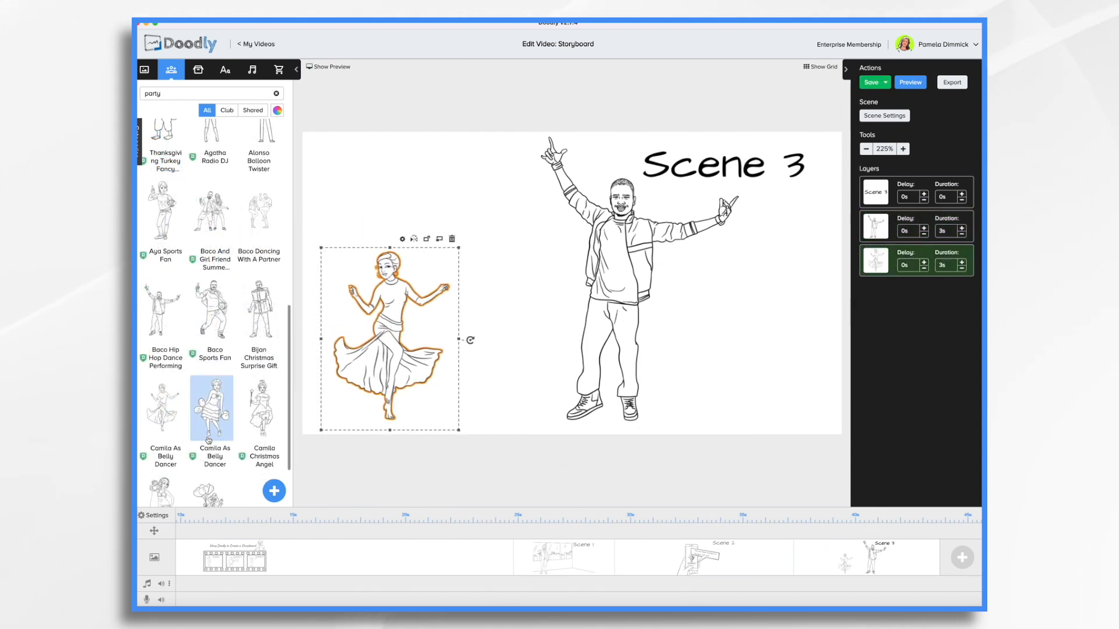
{"action": "scroll", "coordinate": [208, 408], "scroll_direction": "up", "scroll_amount": 3}
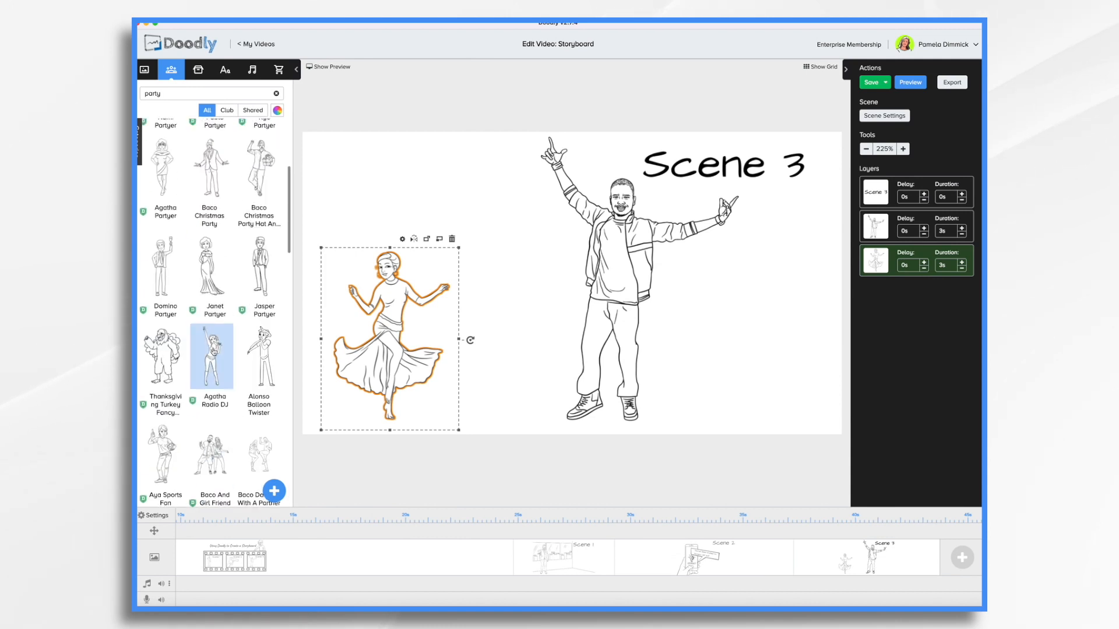
{"action": "left_click_drag", "start_coordinate": [211, 355], "coordinate": [516, 327]}
{"action": "left_click", "coordinate": [501, 316]}
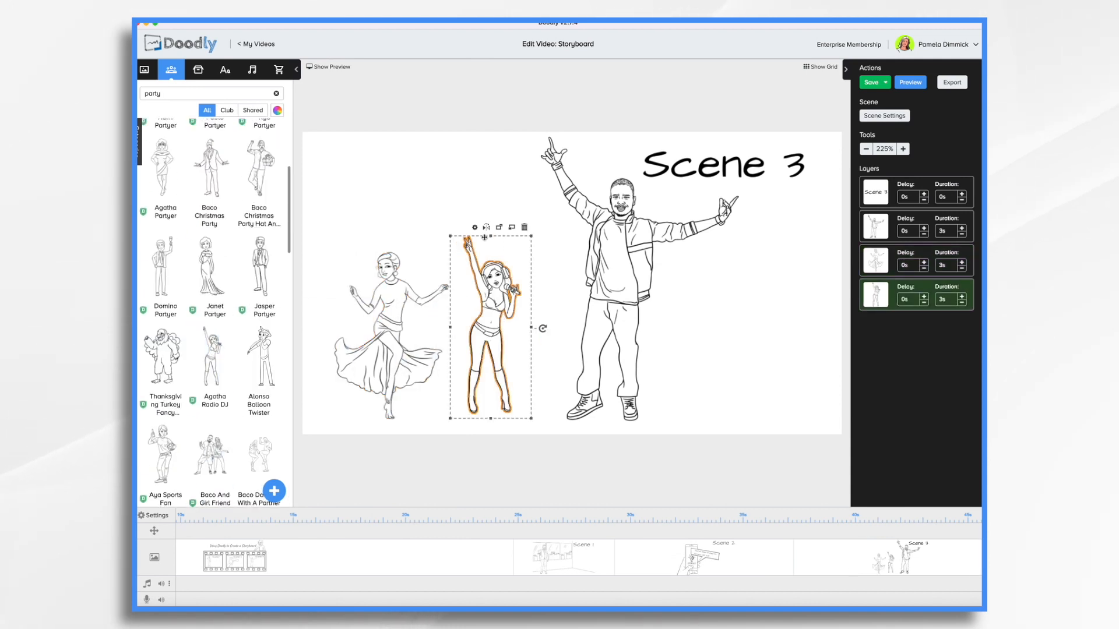
{"action": "left_click_drag", "start_coordinate": [490, 236], "coordinate": [491, 140]}
- Move the belly dancer up and place the Ryo Partyer character to the right of the cheering man
{"action": "left_click_drag", "start_coordinate": [389, 315], "coordinate": [390, 315]}
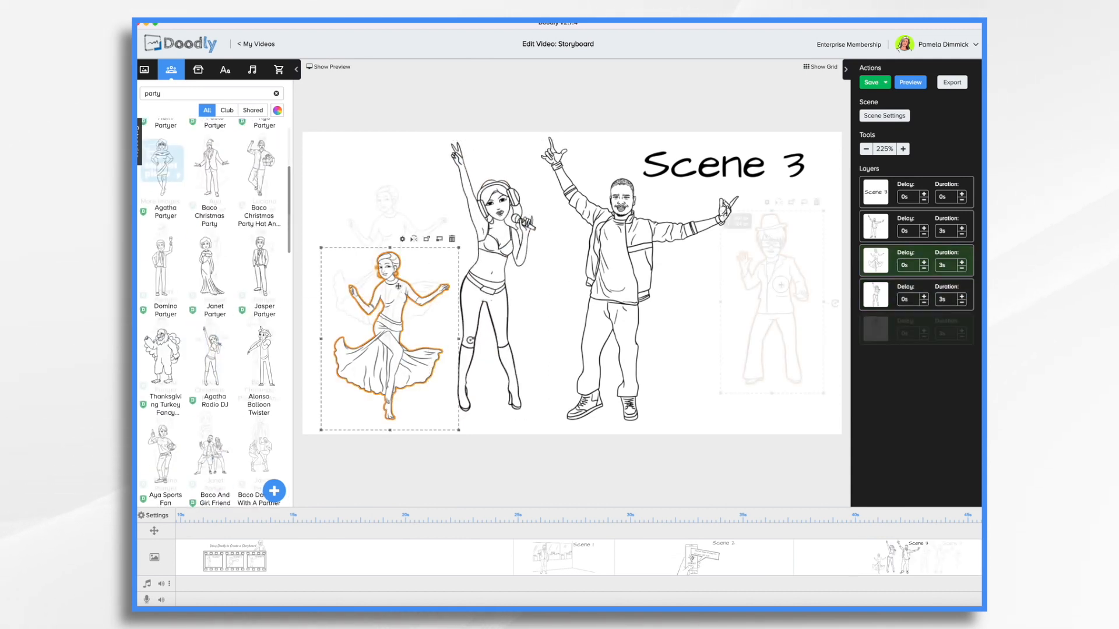
{"action": "left_click_drag", "start_coordinate": [389, 315], "coordinate": [388, 248]}
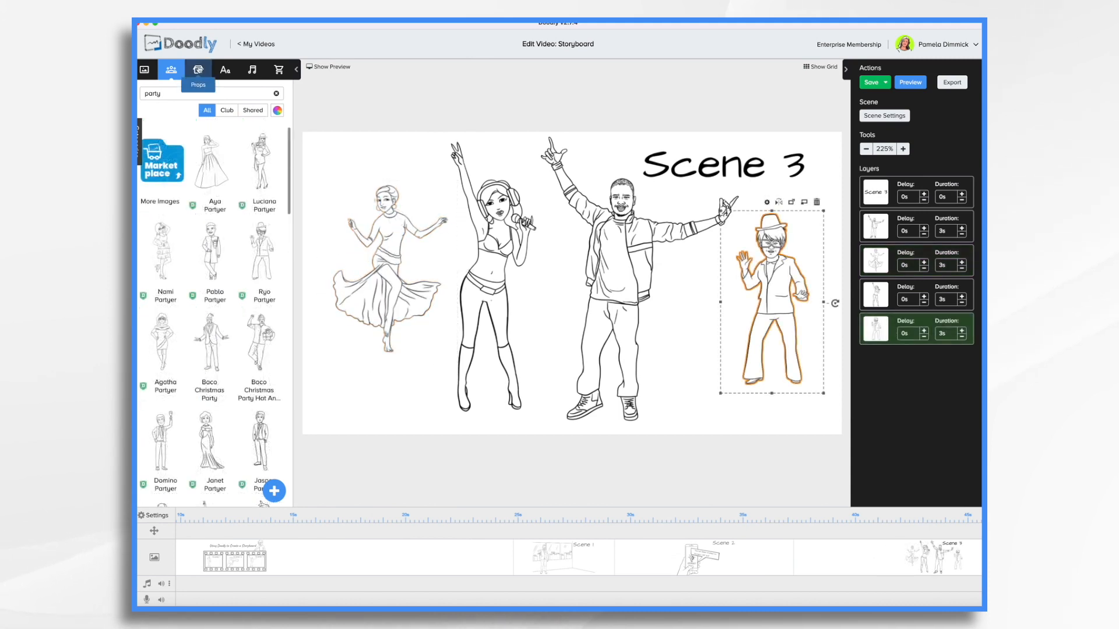
- Search the props for "party" and place the Champagne Bottle in front of the belly dancer, sized to reach the DJ
{"action": "left_click", "coordinate": [198, 70]}
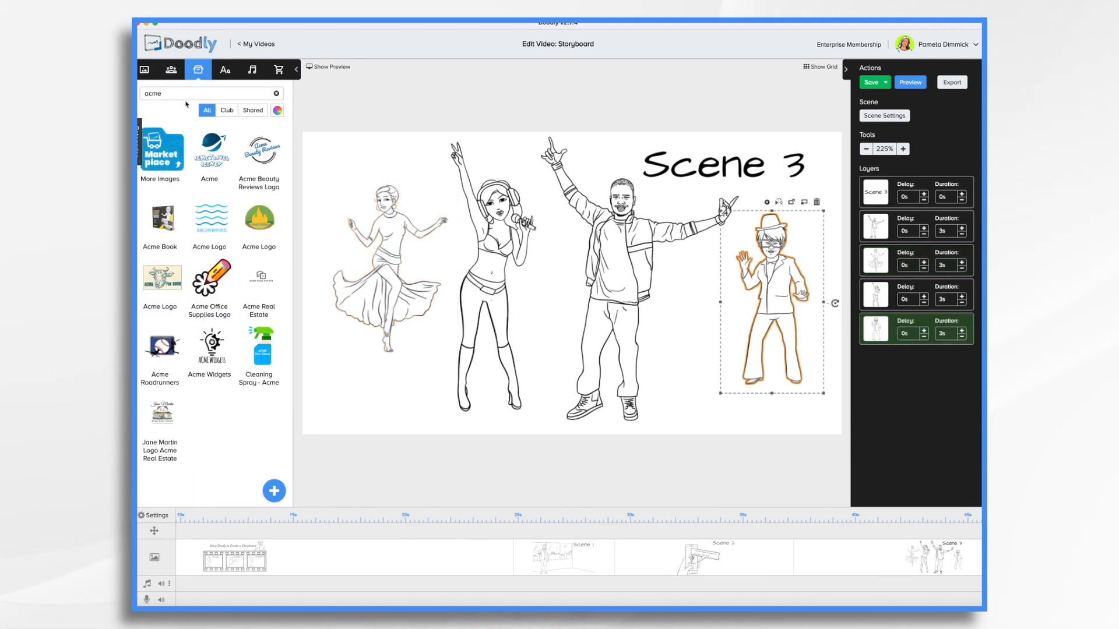
{"action": "key", "text": "BackSpace"}
{"action": "key", "text": "BackSpace"}
{"action": "type", "text": "party"}
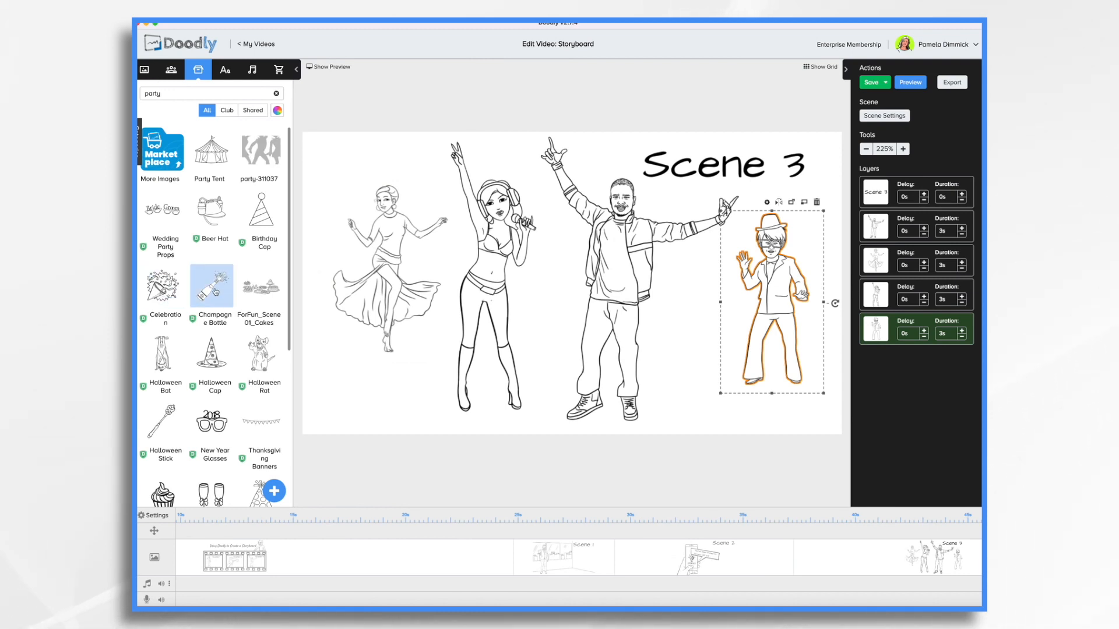
{"action": "left_click_drag", "start_coordinate": [214, 286], "coordinate": [431, 344]}
{"action": "mouse_move", "coordinate": [505, 251]}
{"action": "left_mouse_down"}
{"action": "mouse_move", "coordinate": [615, 198]}
{"action": "mouse_move", "coordinate": [524, 236]}
{"action": "mouse_move", "coordinate": [489, 267]}
{"action": "left_mouse_up"}
- Place the Thanksgiving Banners along the scene's upper edge, order them after the title, set their duration to 0s and tilt them by -7°
{"action": "left_click_drag", "start_coordinate": [262, 422], "coordinate": [530, 172]}
{"action": "left_click_drag", "start_coordinate": [921, 401], "coordinate": [971, 230]}
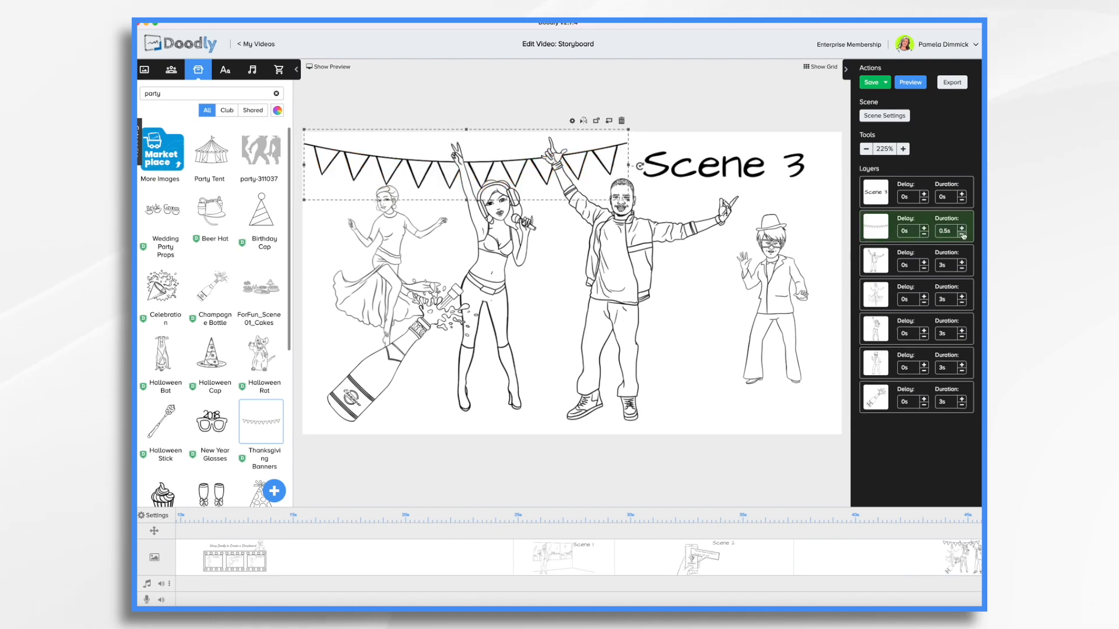
{"action": "left_click", "coordinate": [962, 234]}
{"action": "left_click_drag", "start_coordinate": [639, 166], "coordinate": [641, 143]}
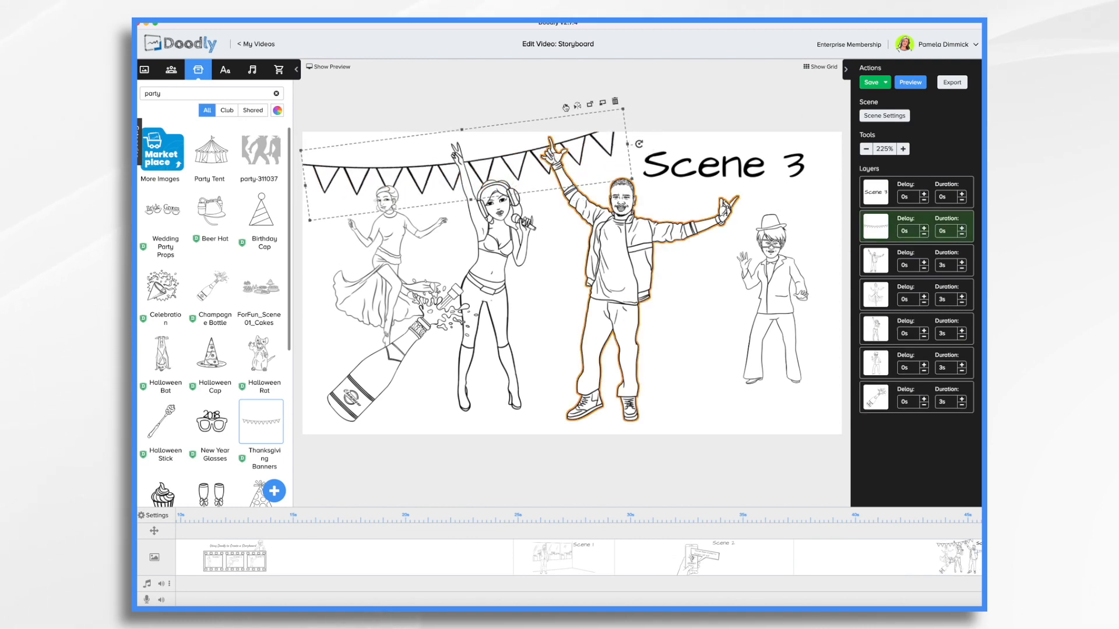
- Set the banners' opacity to 50%, with durations of 1.5s for the cheering man and DJ and 1s for the other figures and bottle
{"action": "left_click", "coordinate": [564, 108]}
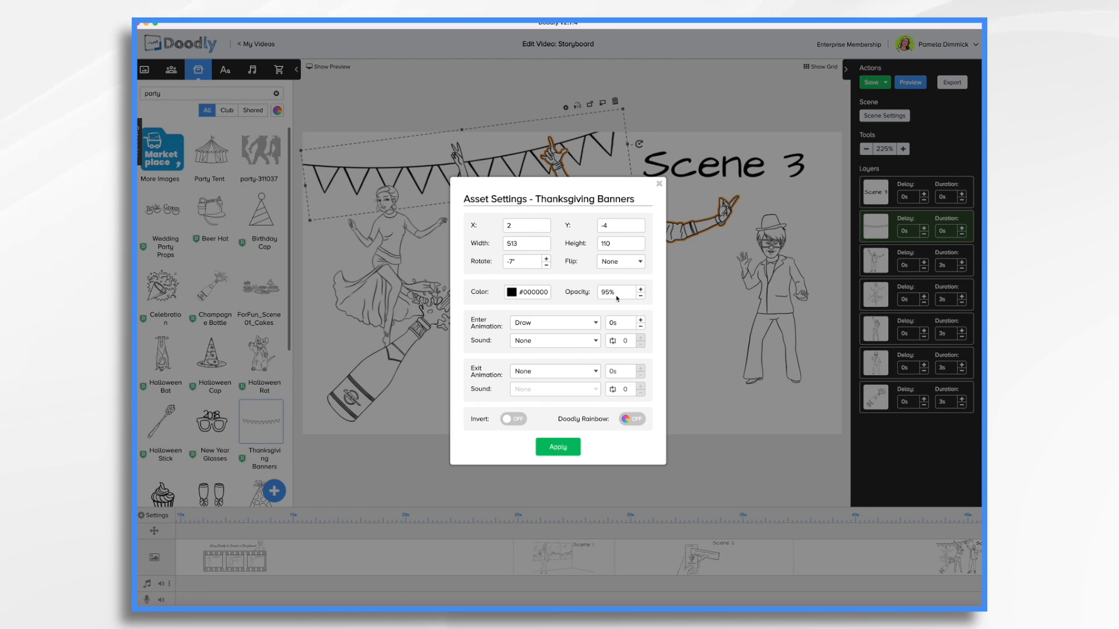
{"action": "left_click", "coordinate": [558, 447]}
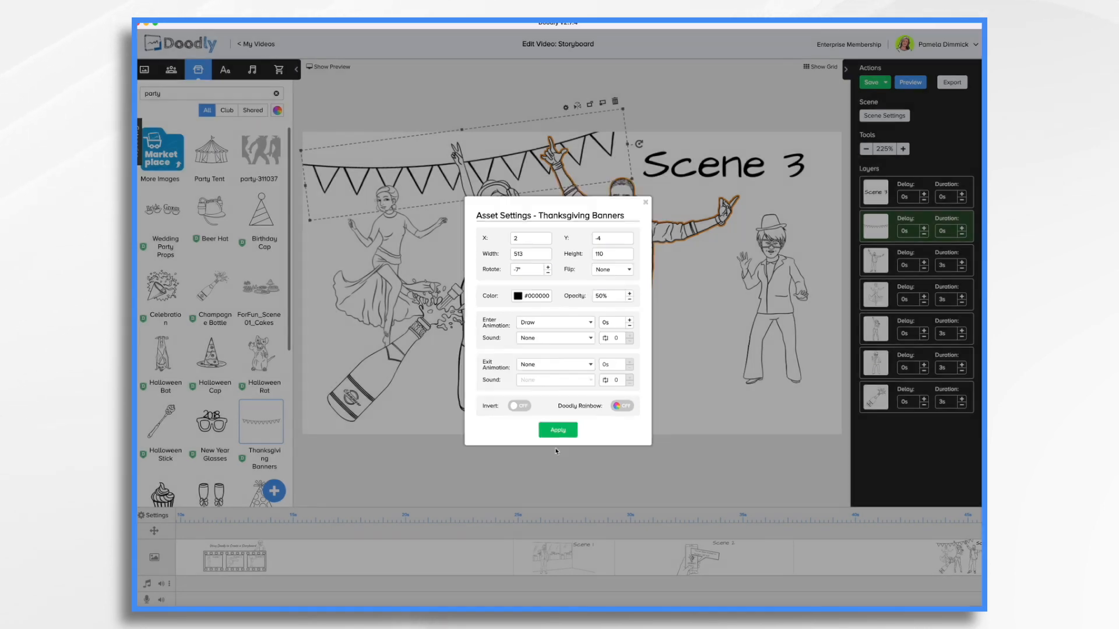
{"action": "left_click", "coordinate": [723, 407]}
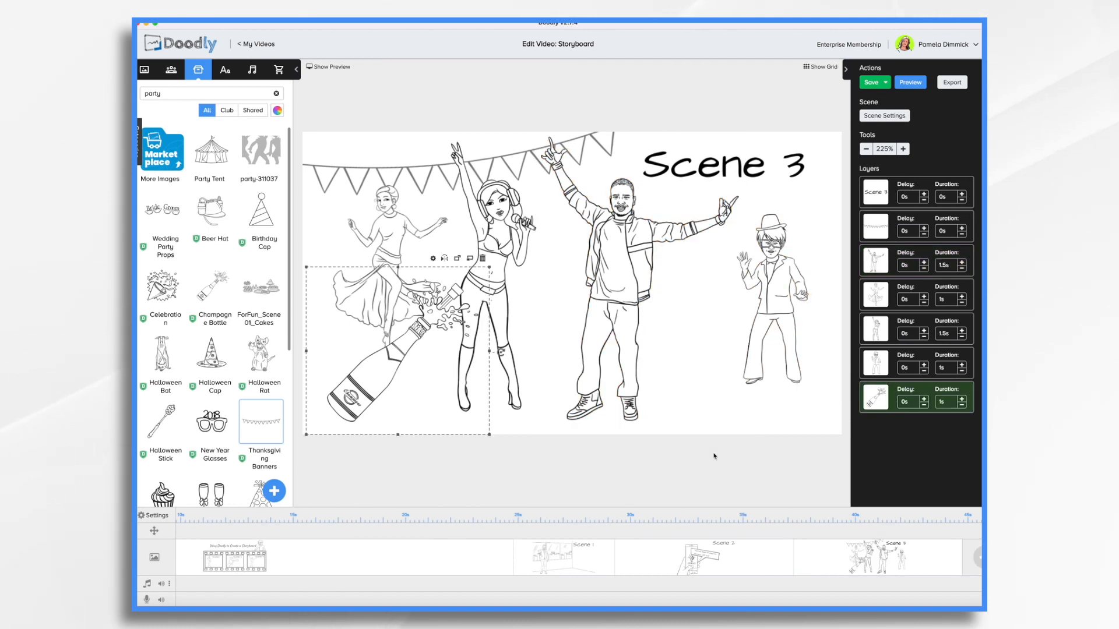
- Search the props for "acme" and add the Acme Widgets logo over the champagne bottle as an additional image rather than a replacement
{"action": "key", "text": "BackSpace"}
{"action": "key", "text": "BackSpace"}
{"action": "key", "text": "BackSpace"}
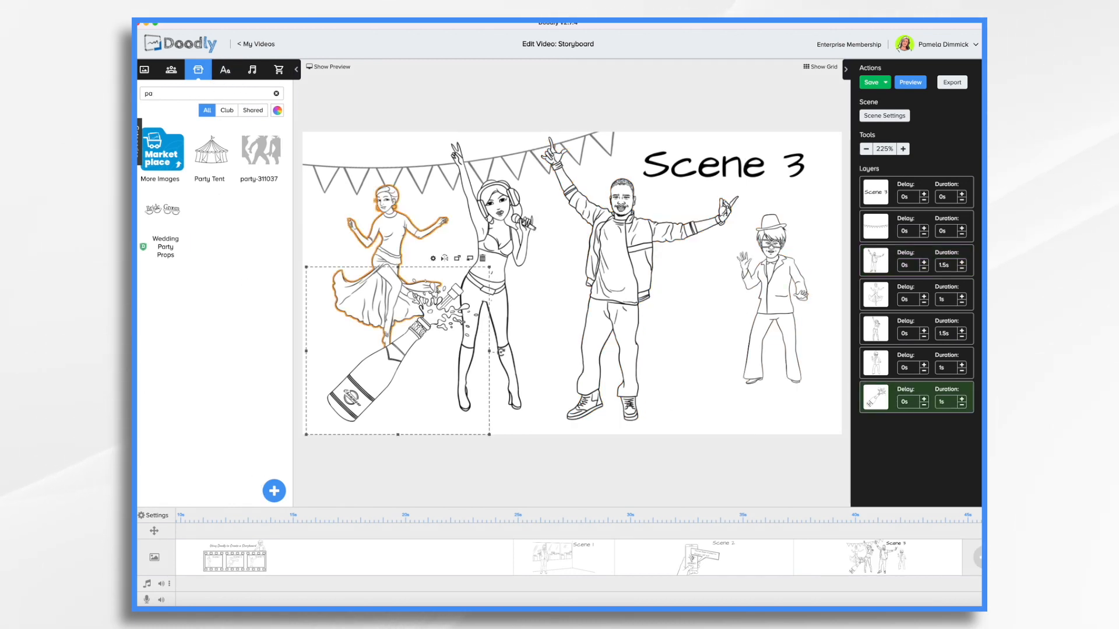
{"action": "key", "text": "BackSpace"}
{"action": "key", "text": "BackSpace"}
{"action": "type", "text": "ace"}
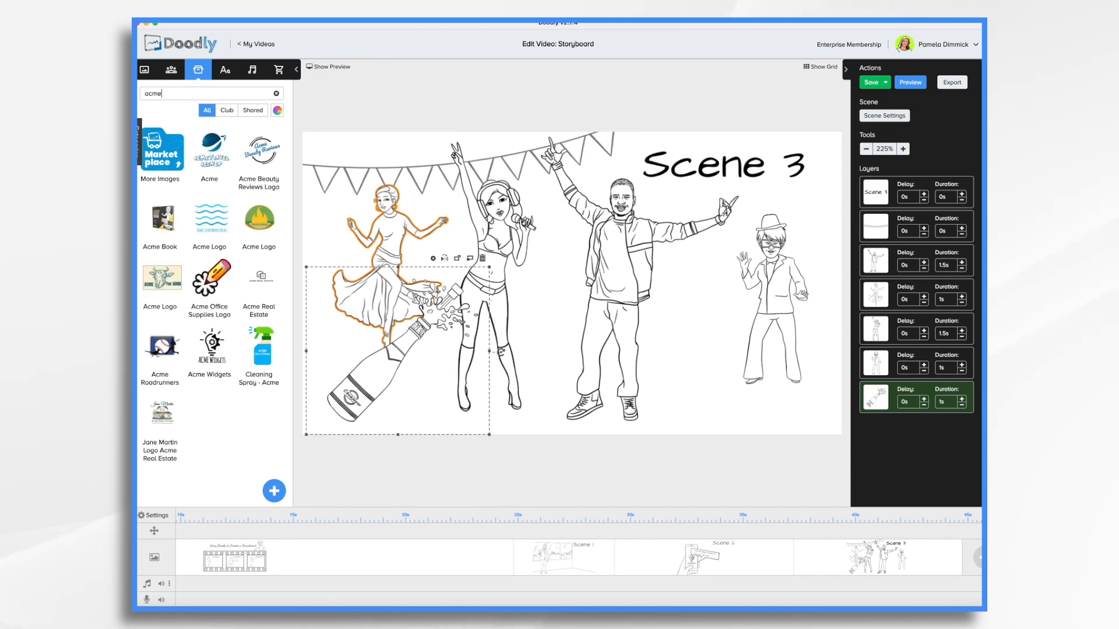
{"action": "left_click_drag", "start_coordinate": [211, 347], "coordinate": [406, 393]}
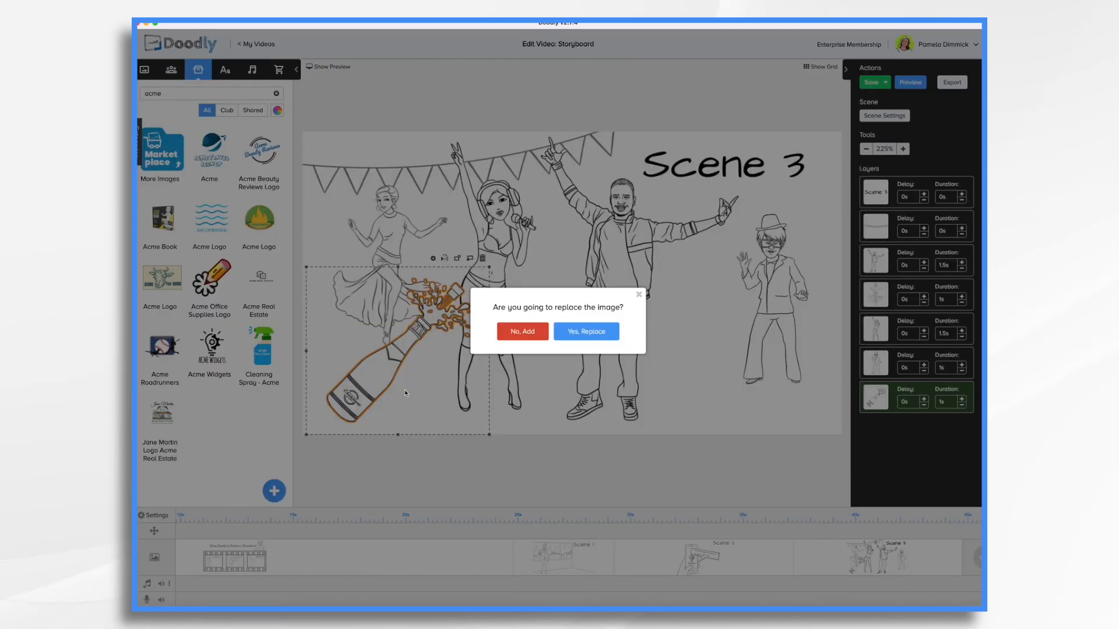
{"action": "left_click", "coordinate": [523, 331]}
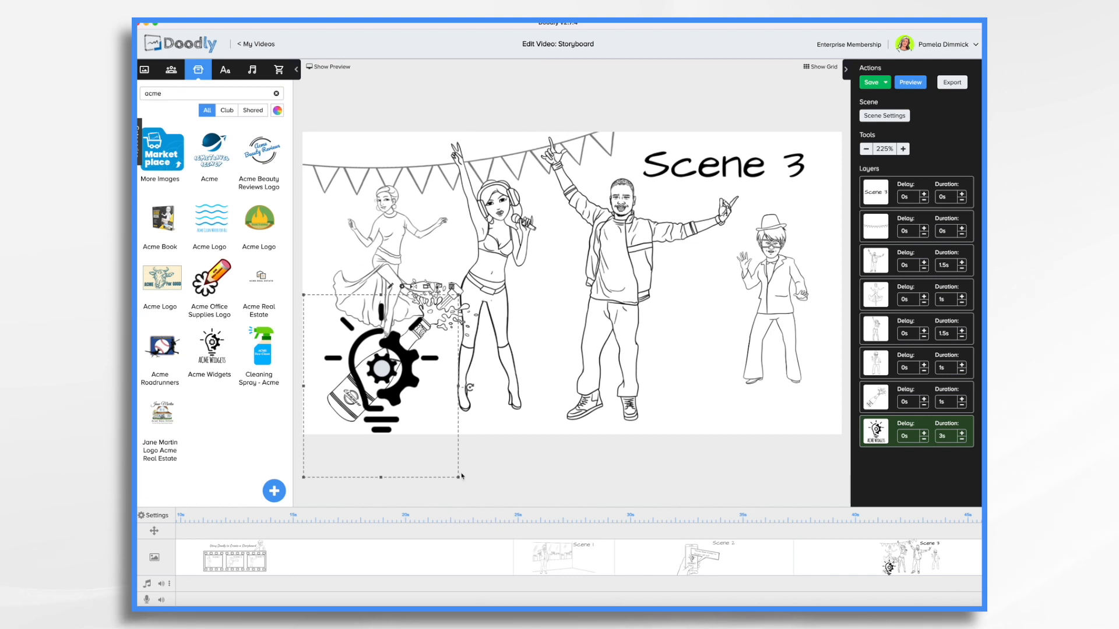
- Scale down and tilt the logo to fit the champagne bottle's label, and enlarge the bottle and logo together
{"action": "left_click_drag", "start_coordinate": [458, 480], "coordinate": [399, 390]}
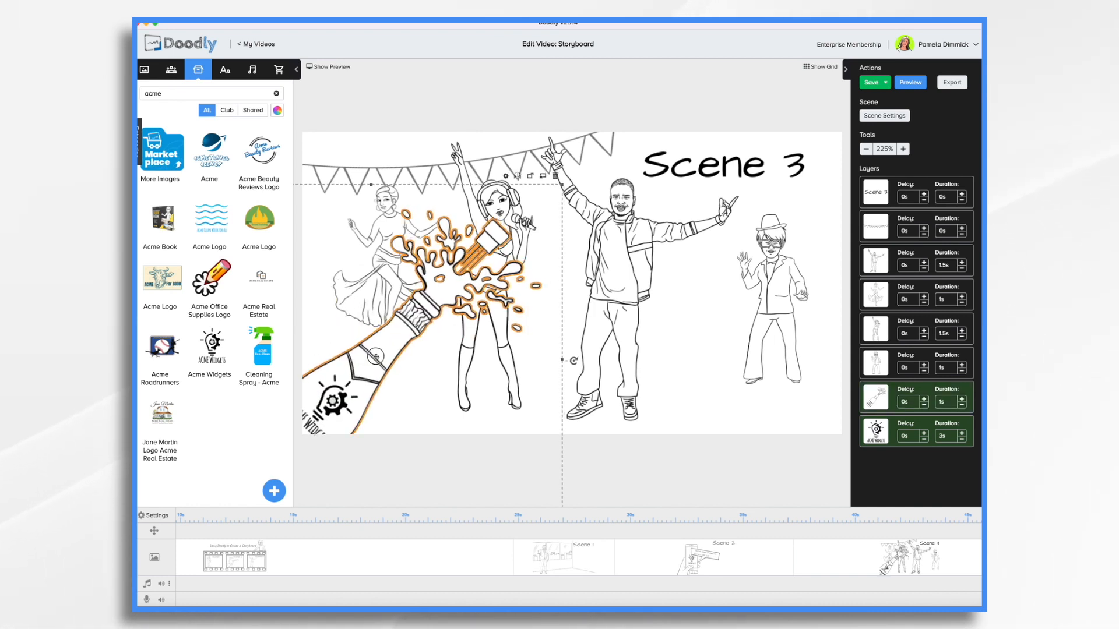
{"action": "left_click", "coordinate": [749, 417]}
- Add a new scene after Scene 3 and give it an Architects Daughter title reading "Scene 4" in the upper-right area
{"action": "scroll", "coordinate": [899, 566], "scroll_direction": "right", "scroll_amount": 3}
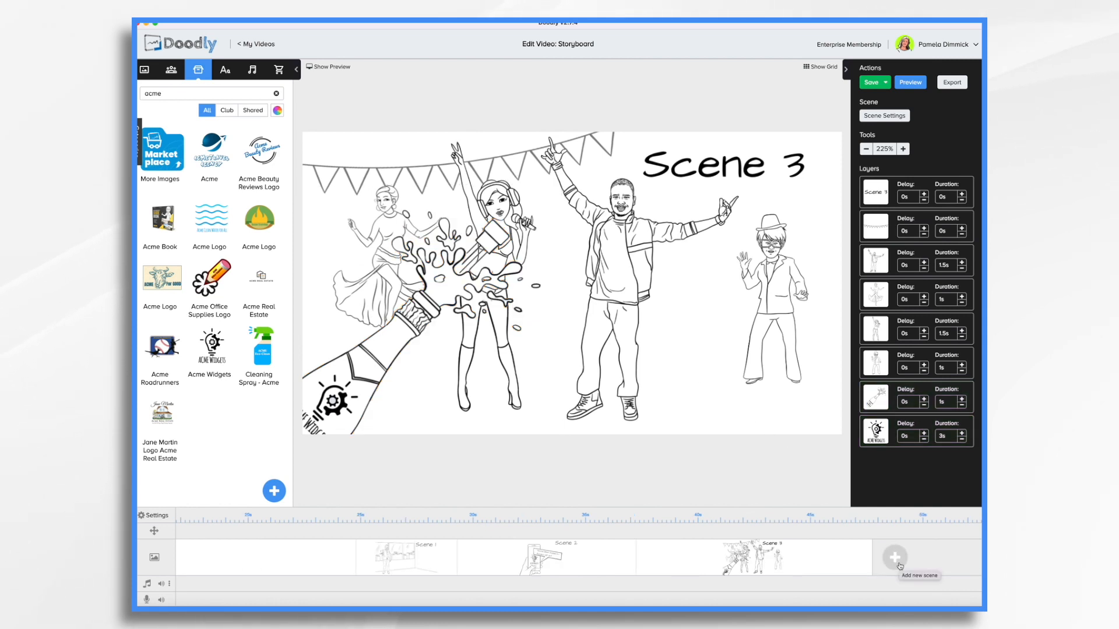
{"action": "left_click", "coordinate": [898, 564]}
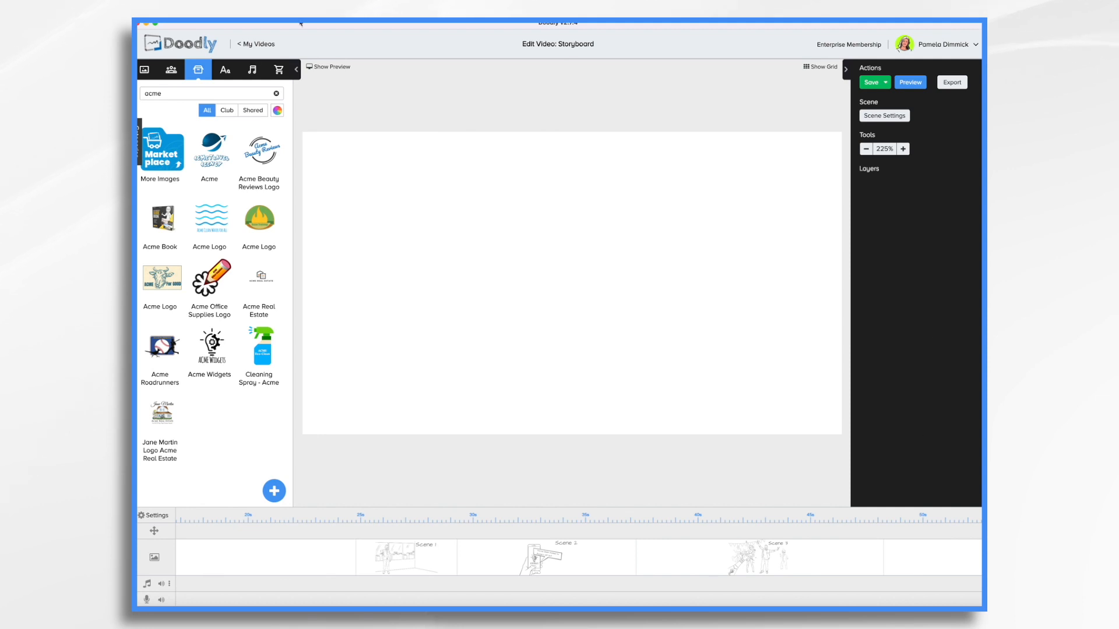
{"action": "left_click", "coordinate": [225, 70]}
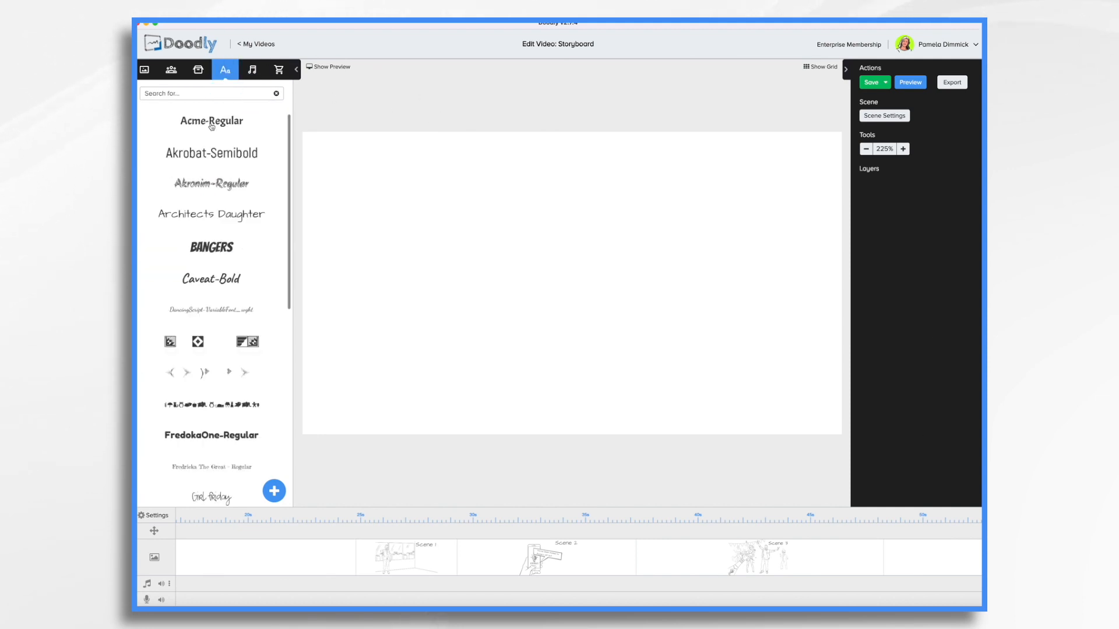
{"action": "left_click_drag", "start_coordinate": [215, 220], "coordinate": [747, 166]}
{"action": "double_click", "coordinate": [747, 166]}
{"action": "type", "text": "Scene 4"}
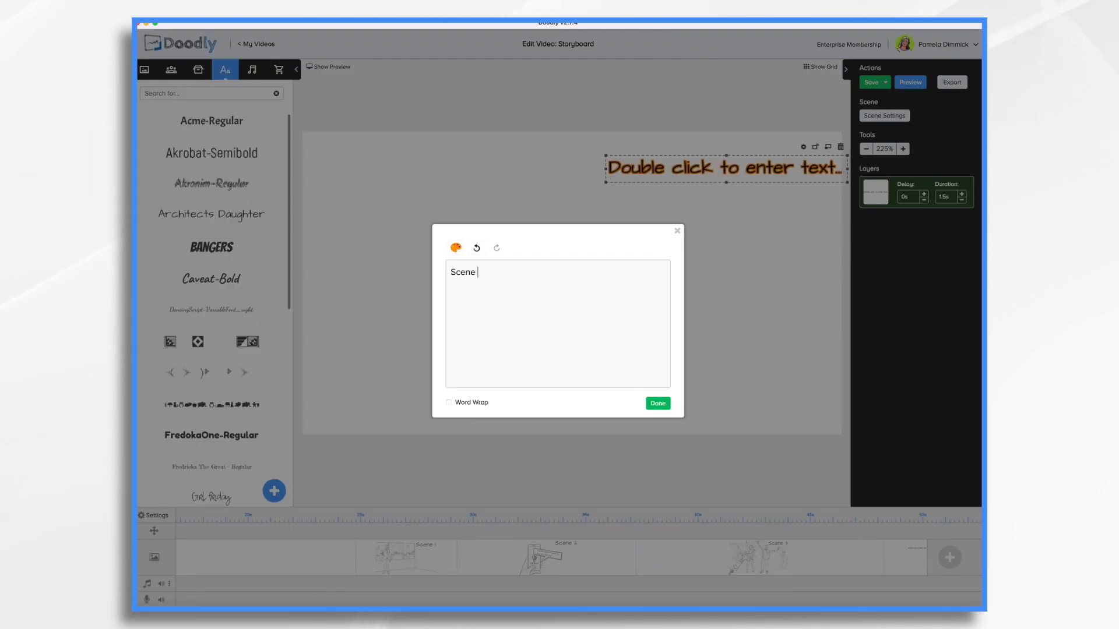
{"action": "left_click", "coordinate": [652, 398]}
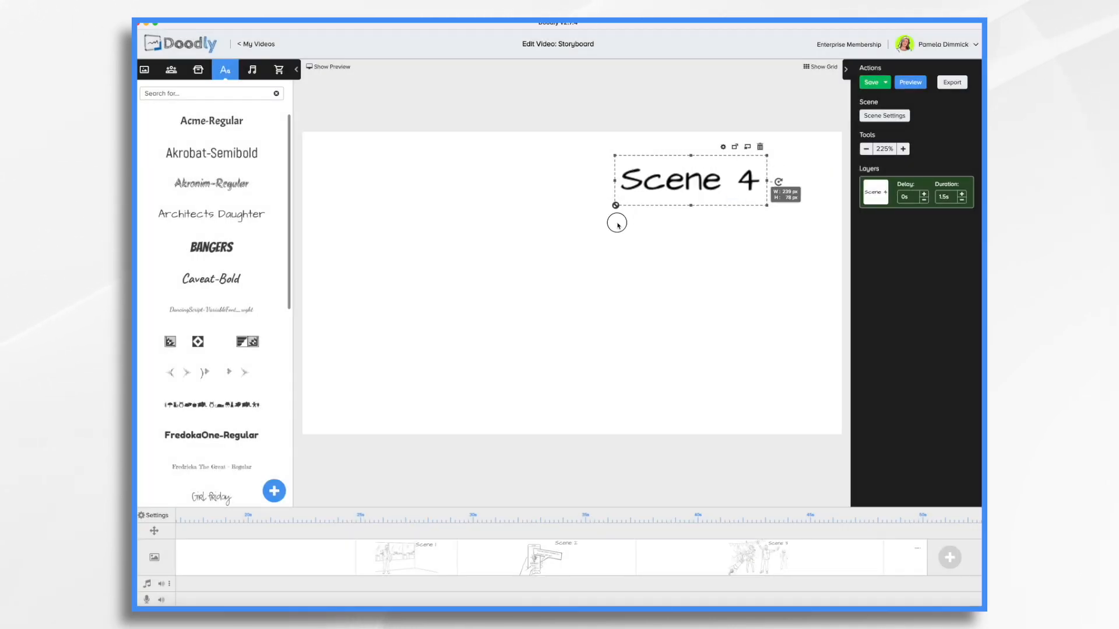
- Copy the phone hand, speech bubble and message text from Scene 2 into Scene 4, leaving out the Acme Widgets logo
{"action": "left_click", "coordinate": [536, 564]}
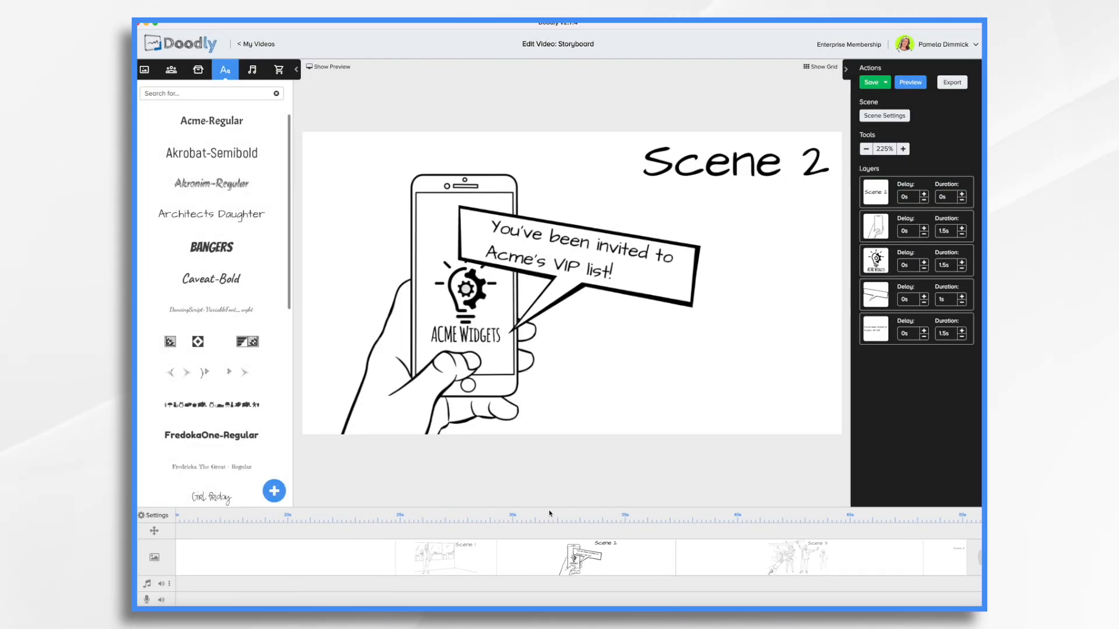
{"action": "left_click", "coordinate": [434, 394]}
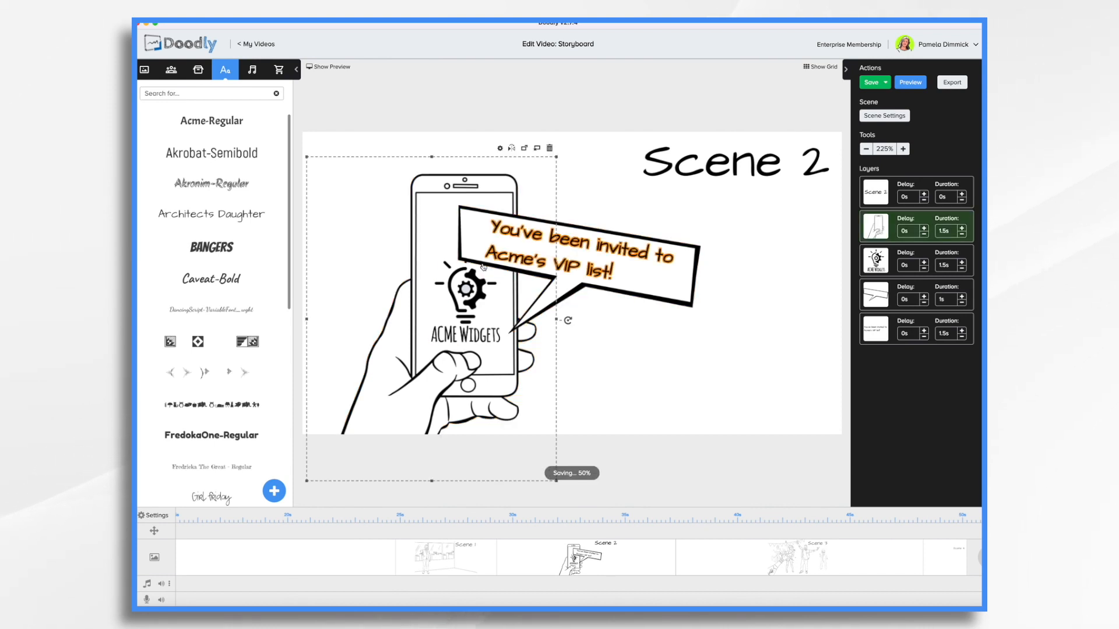
{"action": "left_click", "coordinate": [467, 289], "text": "shift"}
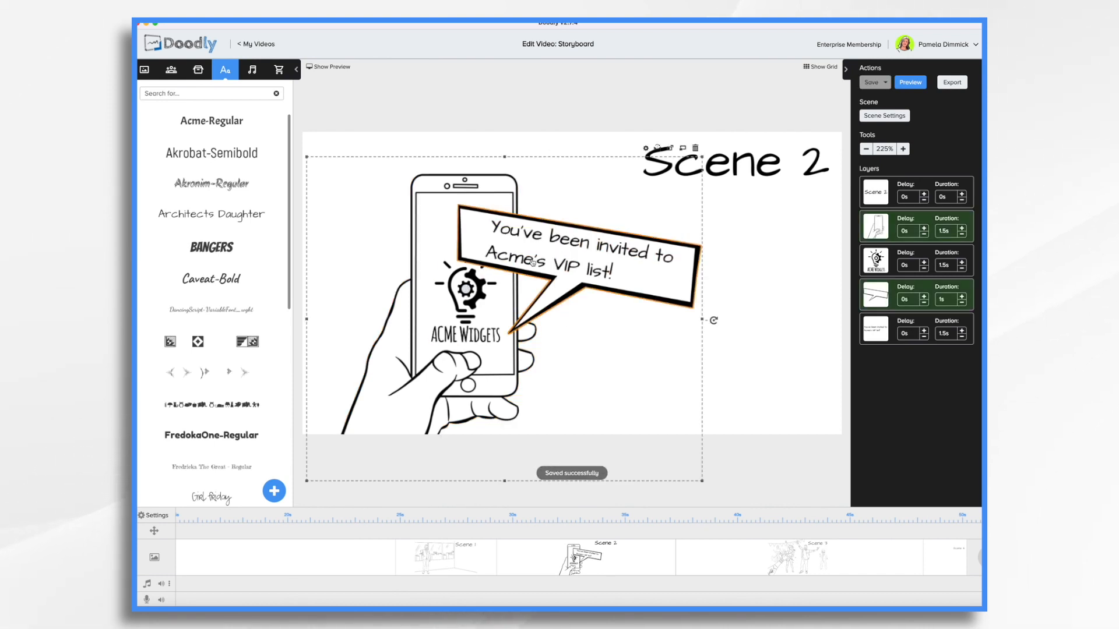
{"action": "left_click", "coordinate": [603, 245], "text": "shift"}
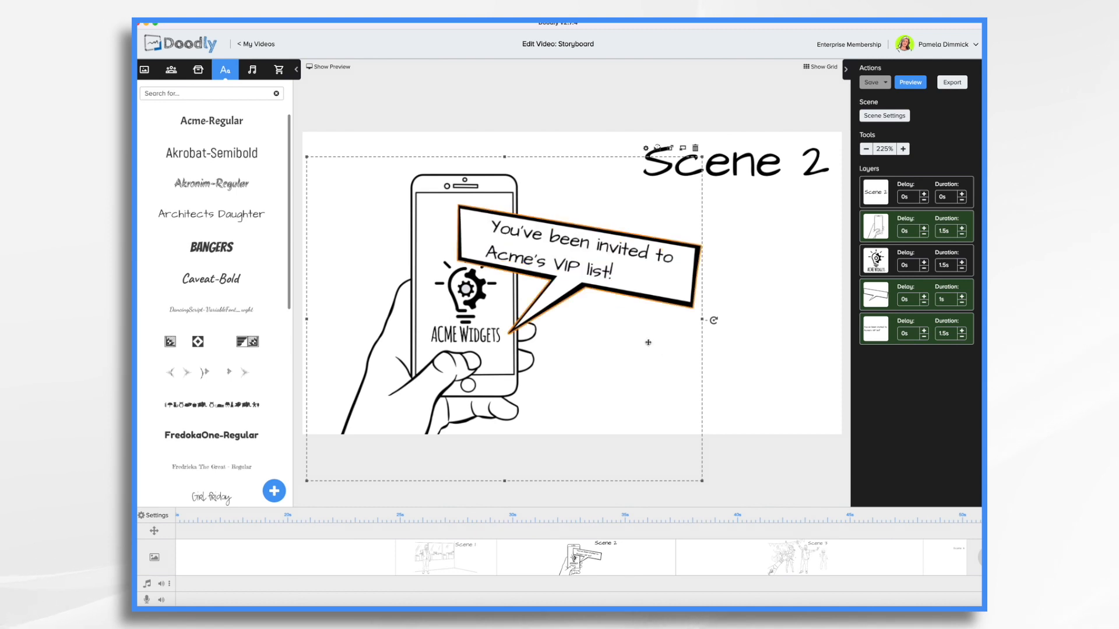
{"action": "scroll", "coordinate": [888, 564], "scroll_direction": "right", "scroll_amount": 3}
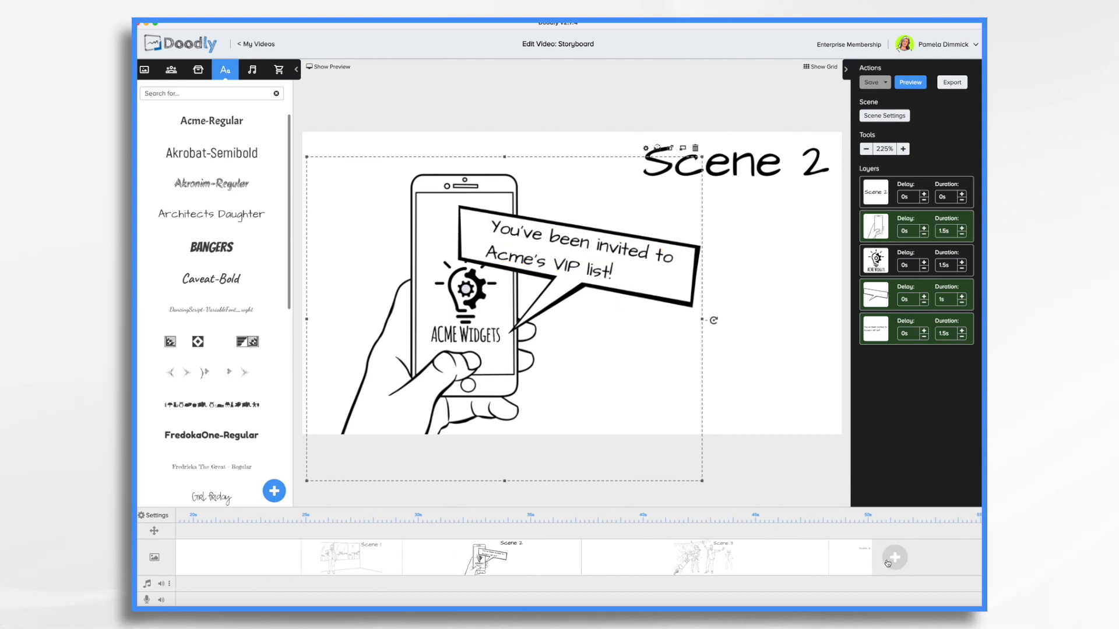
{"action": "left_click", "coordinate": [851, 570]}
{"action": "key", "text": "super+v"}
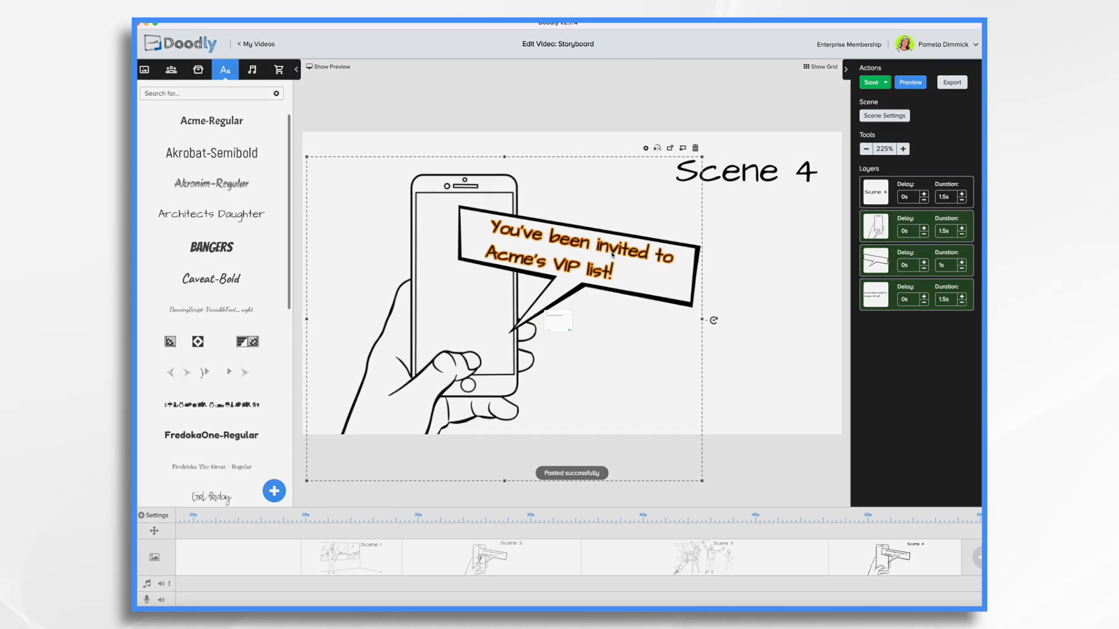
- Change the speech bubble text in Scene 4 to "Congratulations! You've been invited to try our newest product."
{"action": "double_click", "coordinate": [612, 255]}
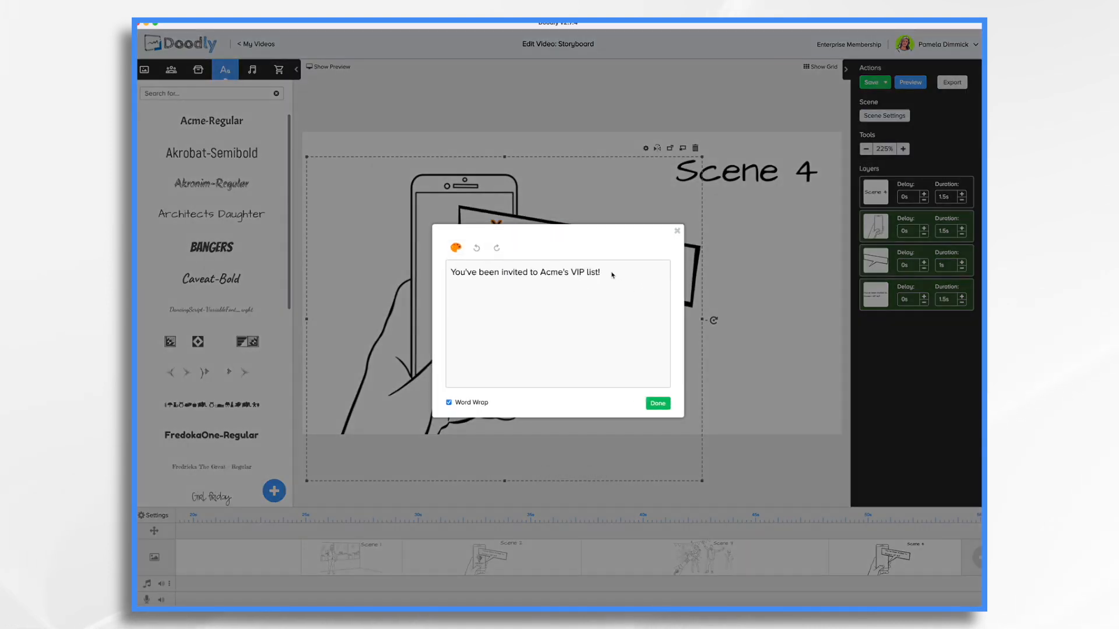
{"action": "key", "text": "super+a"}
{"action": "type", "text": "Congratulations!"}
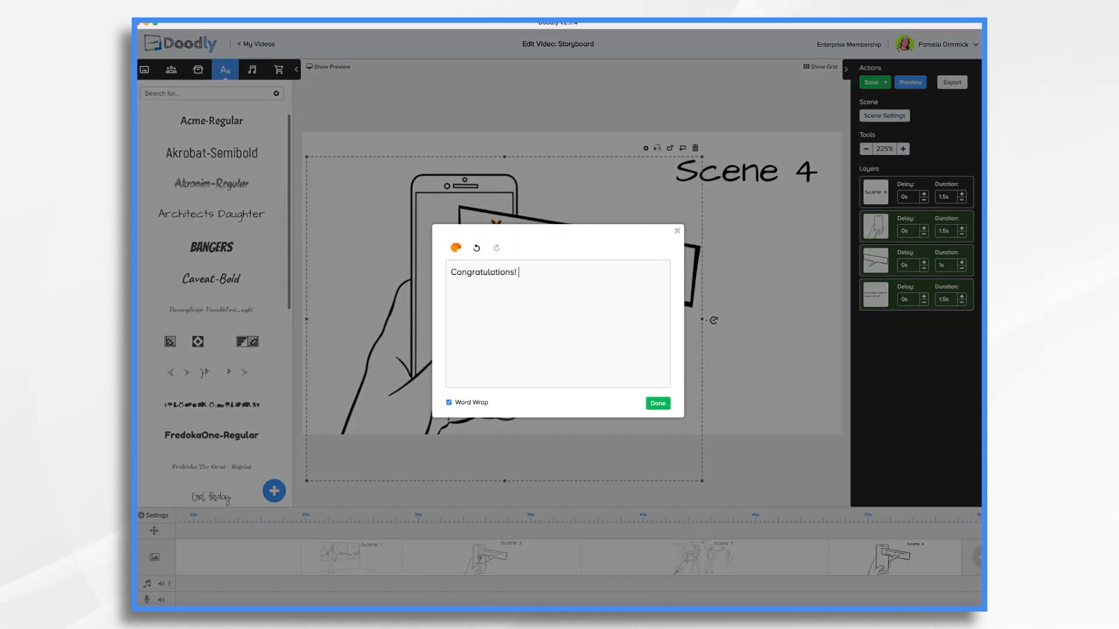
{"action": "type", "text": " You've been invited to try our newest product."}
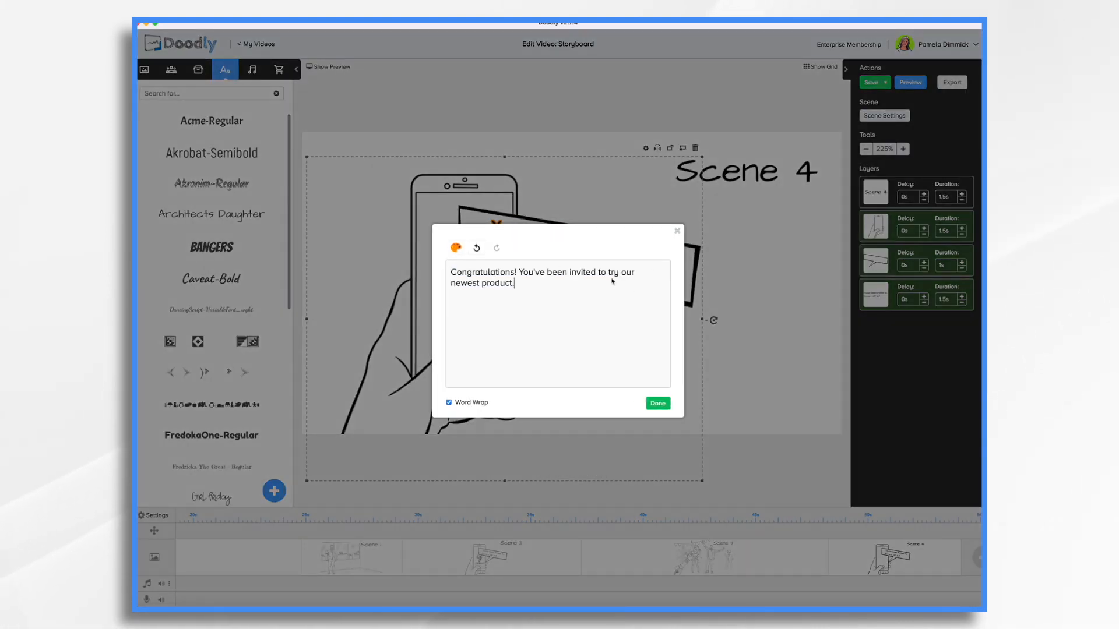
{"action": "left_click", "coordinate": [657, 403]}
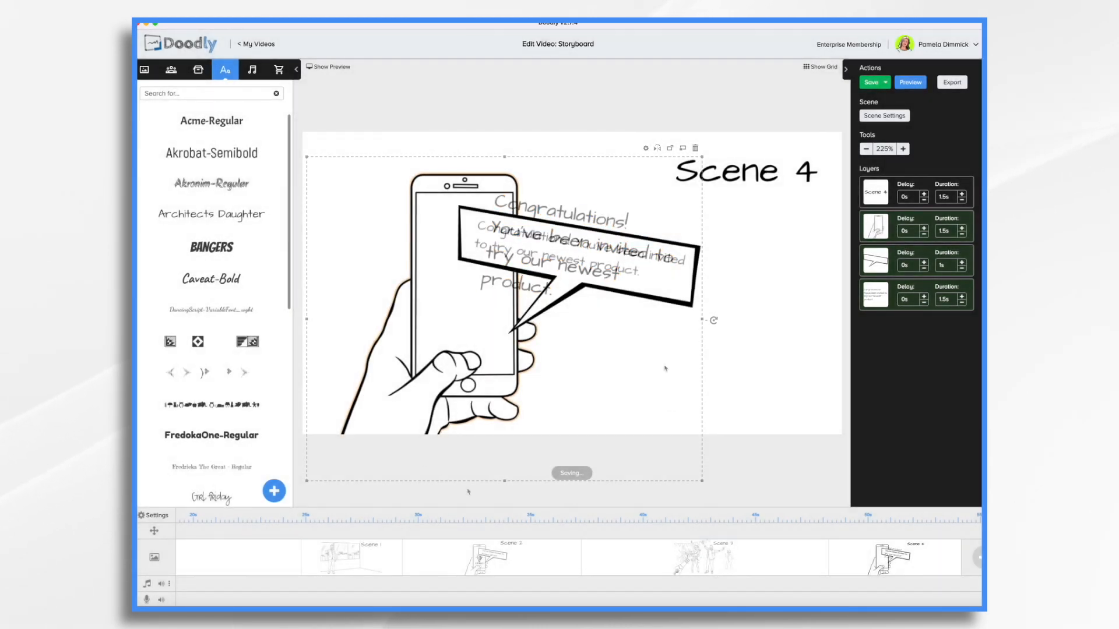
- Copy the champagne bottle and its logo from Scene 3 into Scene 4, and stand them upright on the phone screen behind the speech bubble
{"action": "left_click", "coordinate": [689, 567]}
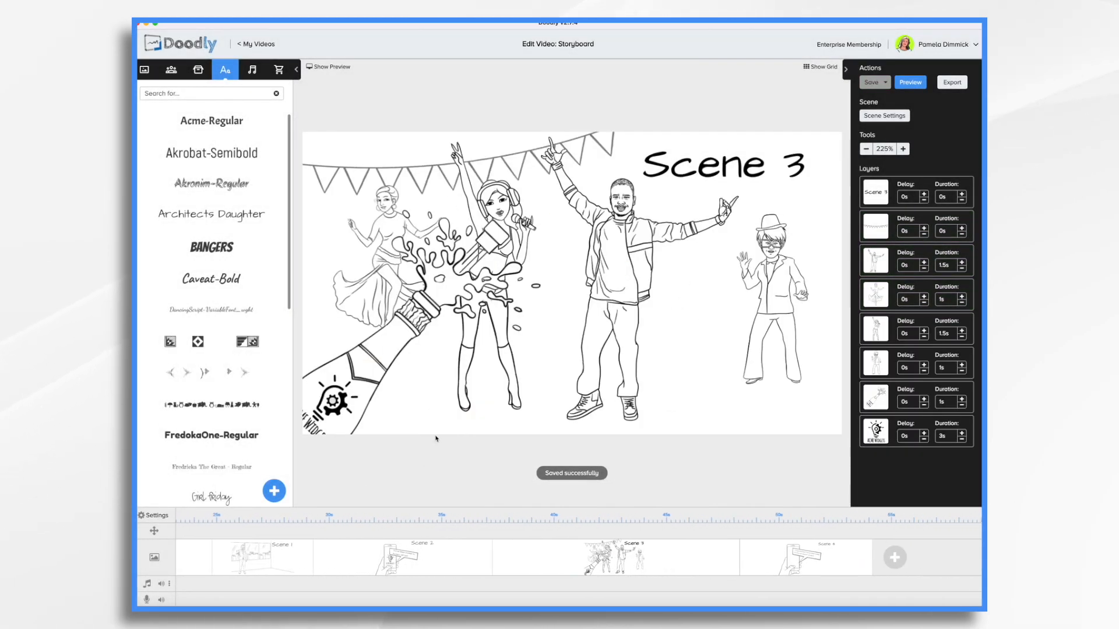
{"action": "left_click", "coordinate": [341, 397]}
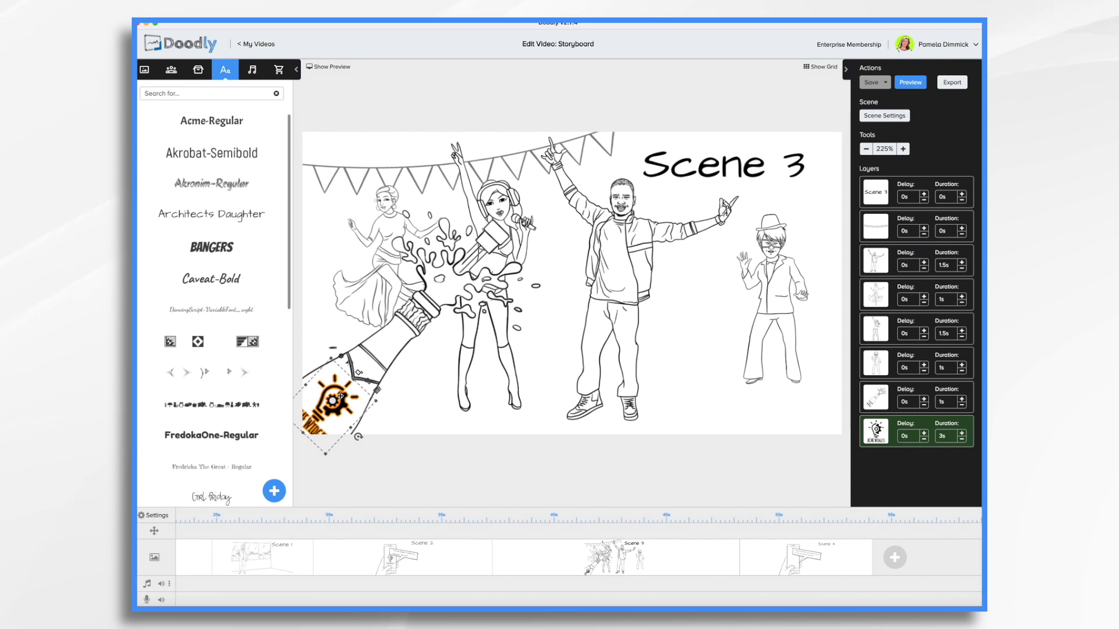
{"action": "left_click", "coordinate": [386, 344]}
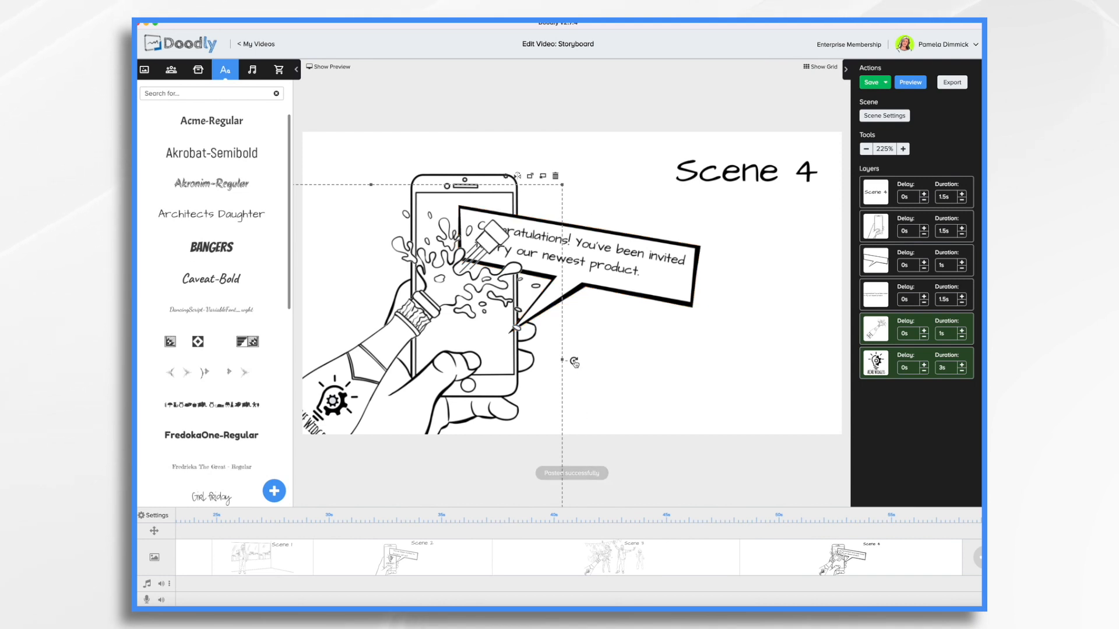
{"action": "left_click_drag", "start_coordinate": [574, 363], "coordinate": [516, 219]}
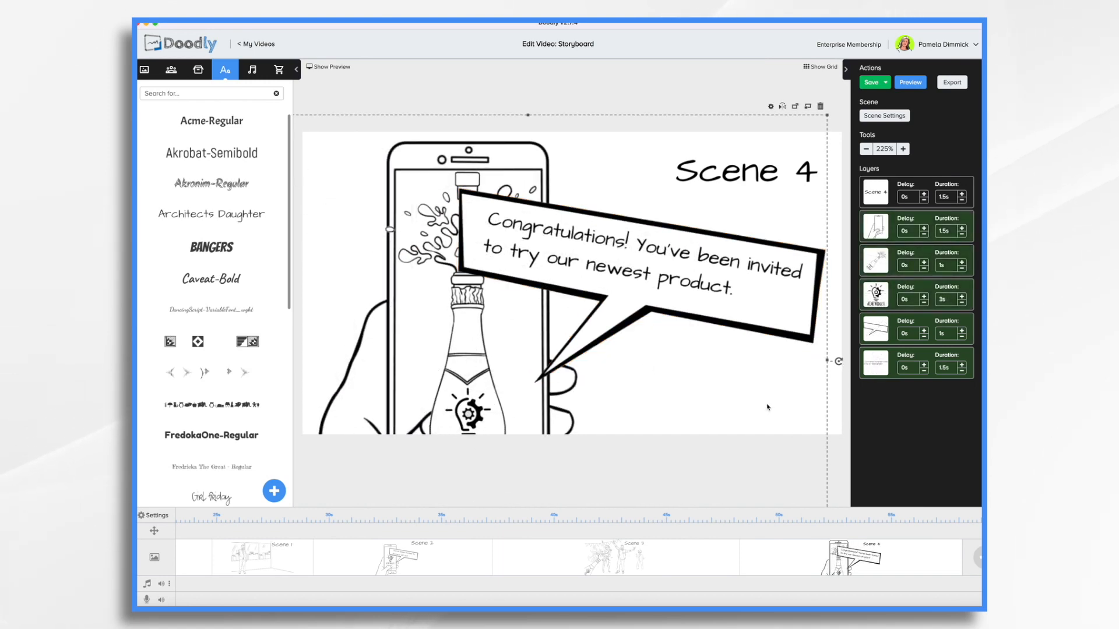
{"action": "left_click", "coordinate": [835, 424]}
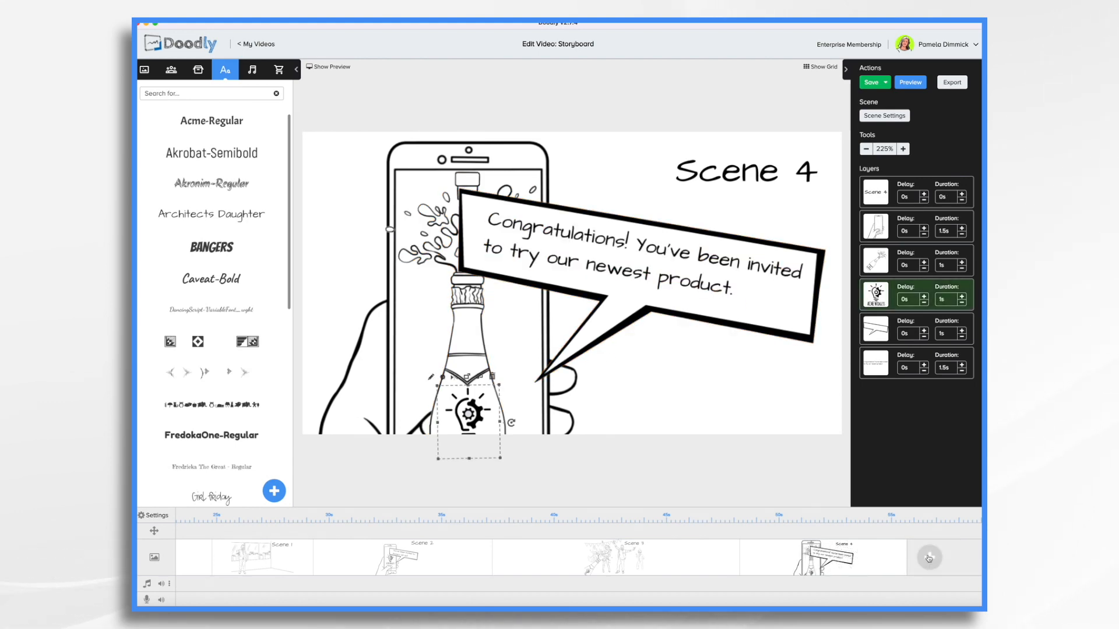
- Add a new scene after Scene 4 with an enlarged Architects Daughter title reading "Call to Action", centred in the upper part
{"action": "left_click_drag", "start_coordinate": [211, 214], "coordinate": [528, 220]}
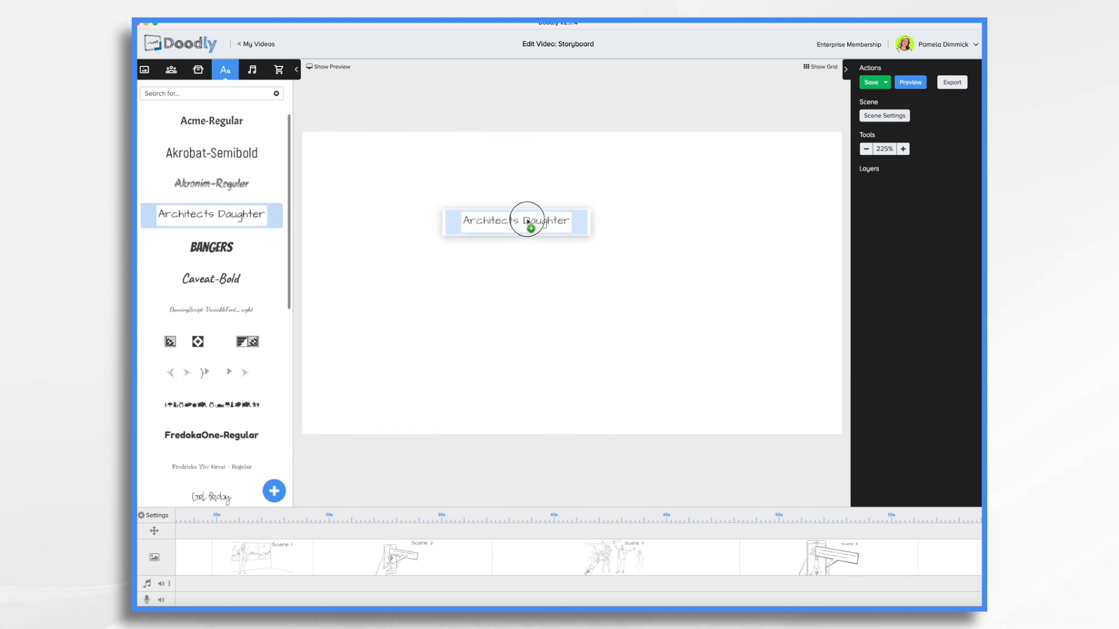
{"action": "double_click", "coordinate": [528, 220]}
{"action": "type", "text": "Call to Action"}
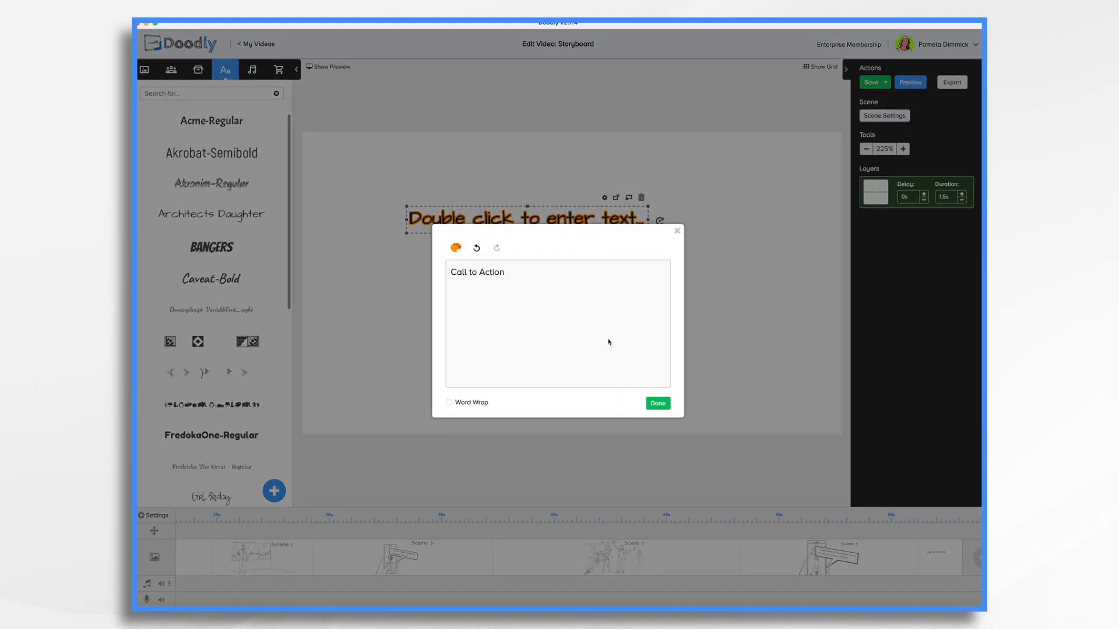
{"action": "left_click", "coordinate": [658, 403]}
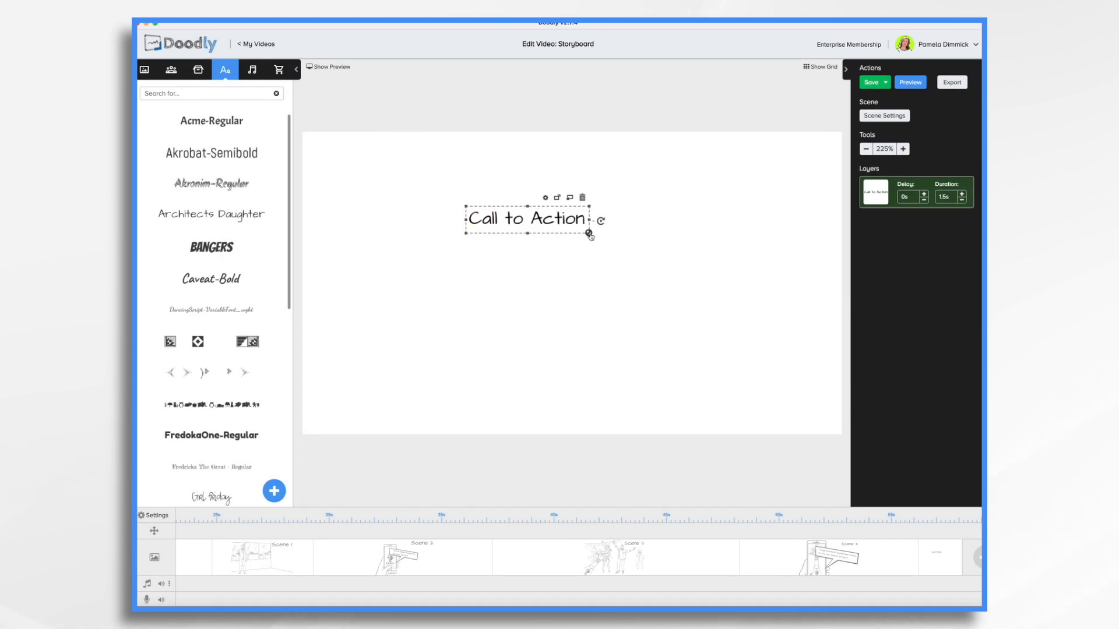
{"action": "left_click_drag", "start_coordinate": [589, 234], "coordinate": [737, 262]}
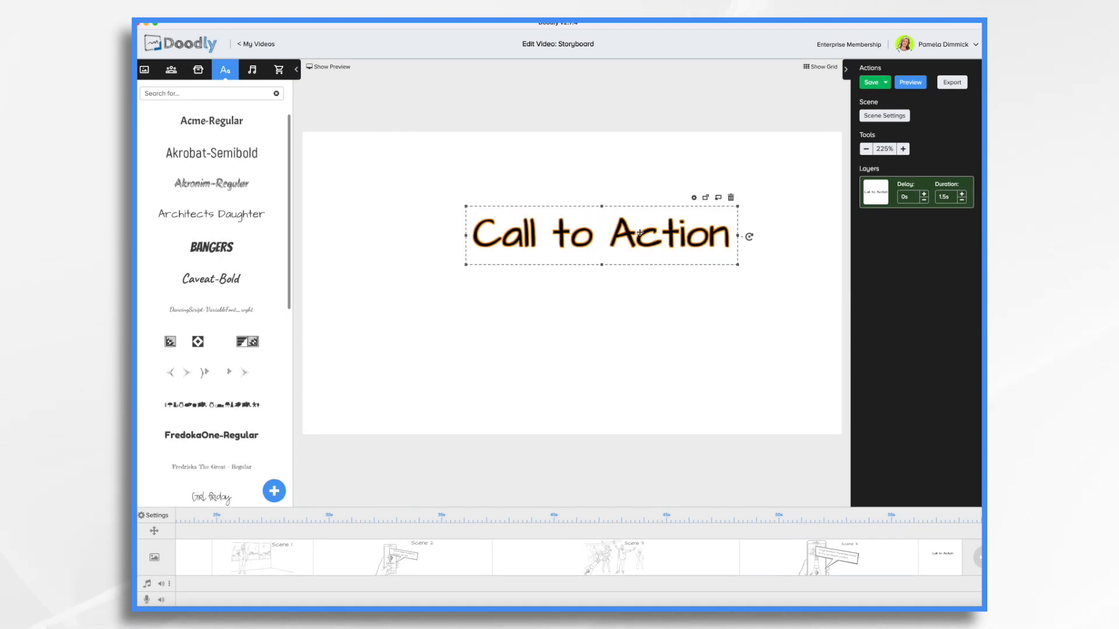
{"action": "left_click_drag", "start_coordinate": [638, 228], "coordinate": [595, 186]}
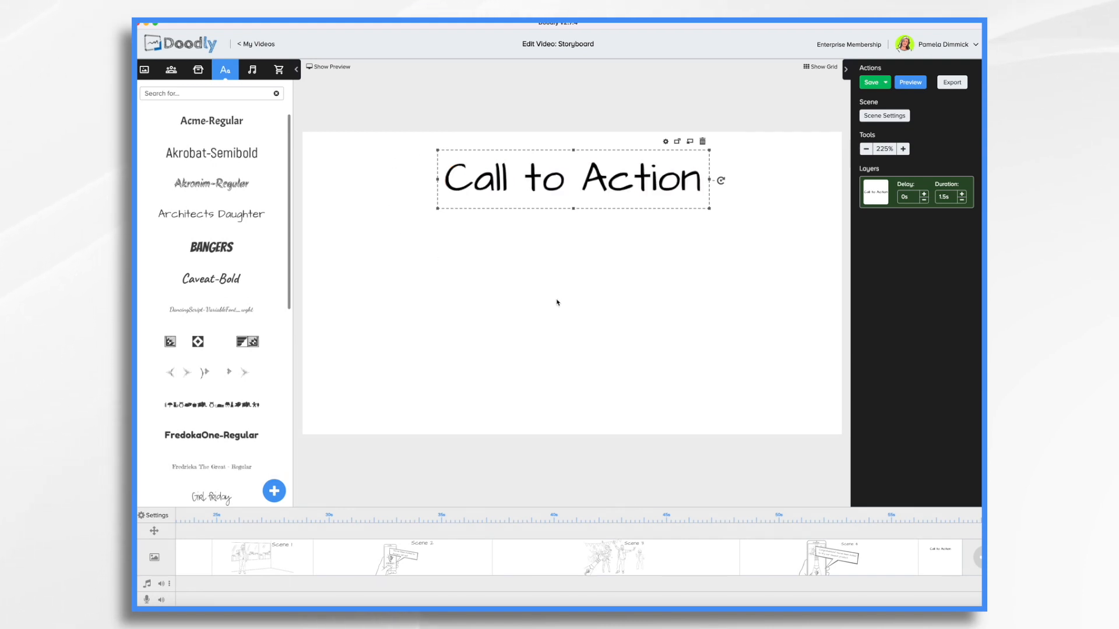
{"action": "left_click", "coordinate": [610, 316]}
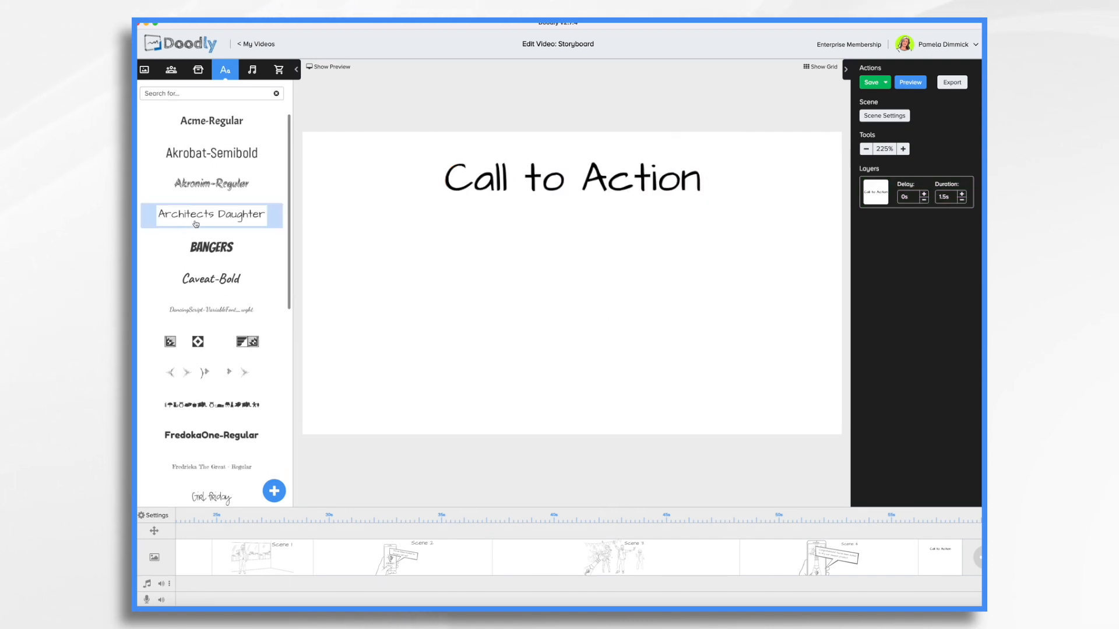
{"action": "left_click_drag", "start_coordinate": [204, 218], "coordinate": [527, 269]}
{"action": "double_click", "coordinate": [563, 276]}
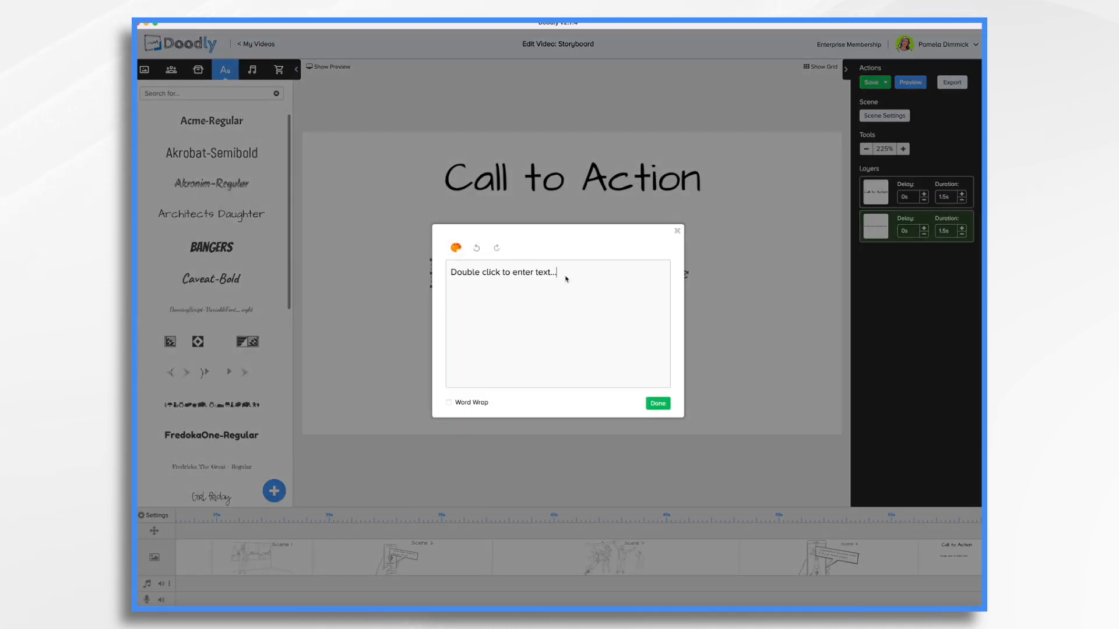
{"action": "type", "text": "www.AcmeChamp"}
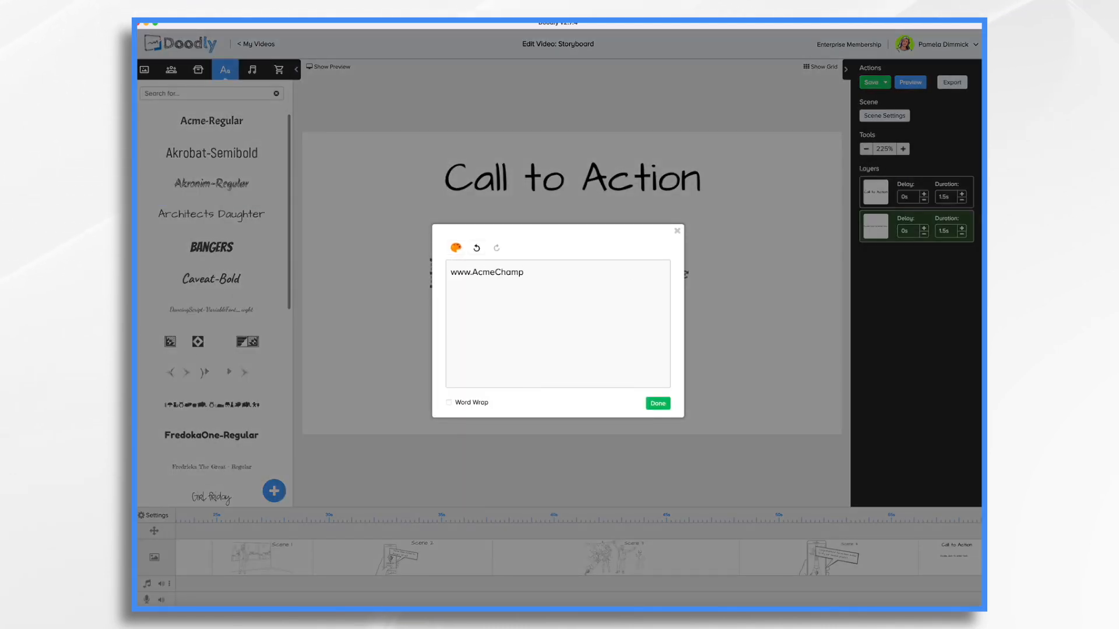
{"action": "type", "text": "agne.com"}
{"action": "left_click", "coordinate": [658, 403]}
{"action": "left_click_drag", "start_coordinate": [644, 292], "coordinate": [644, 282]}
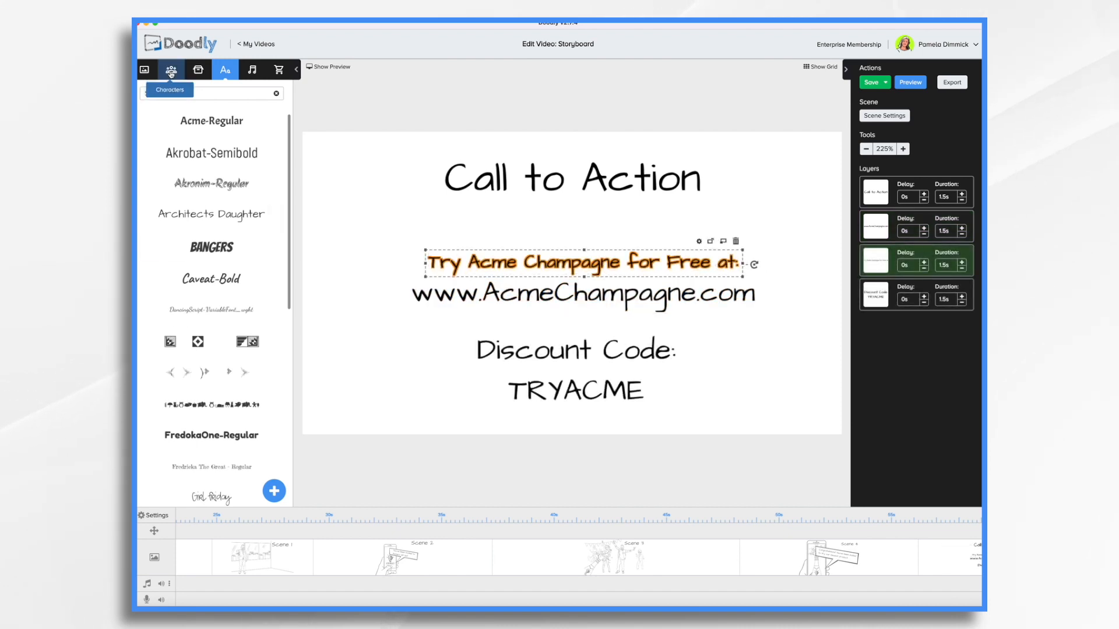
- Search the characters for "baco" and place the Baco Casual Jackets figure, enlarged, to the left of the call-to-action text
{"action": "left_click", "coordinate": [171, 71]}
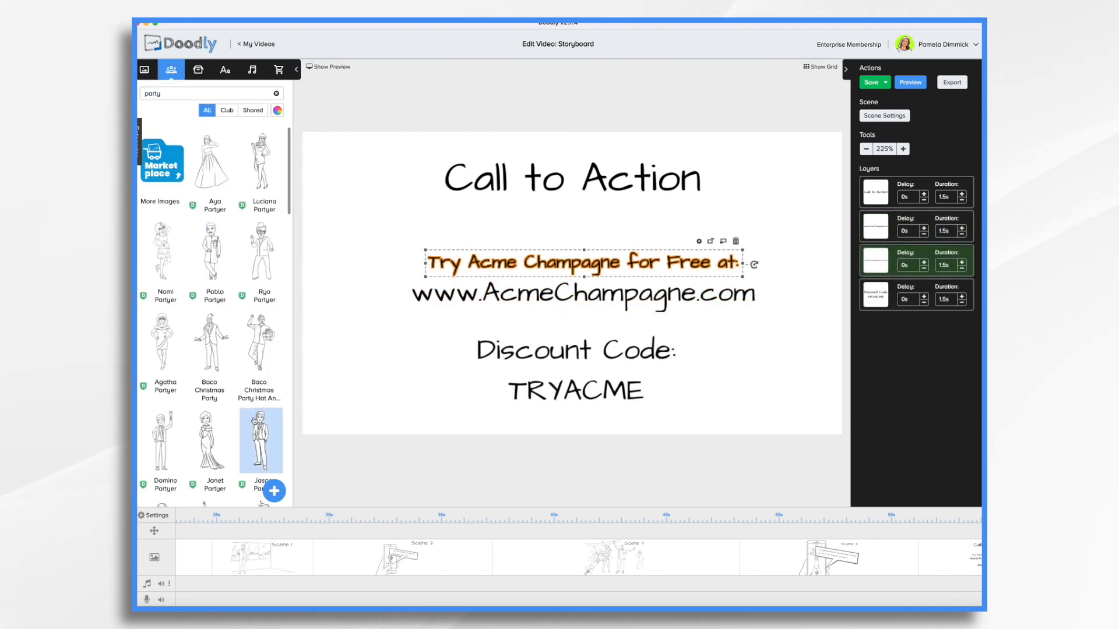
{"action": "left_click", "coordinate": [184, 95]}
{"action": "key", "text": "BackSpace"}
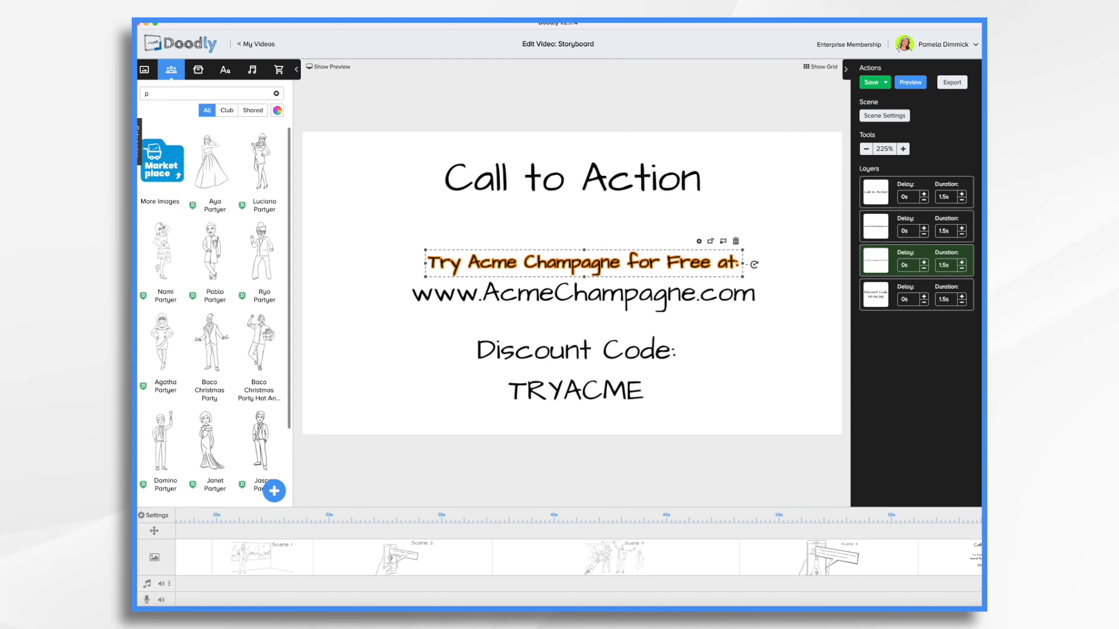
{"action": "type", "text": "bar"}
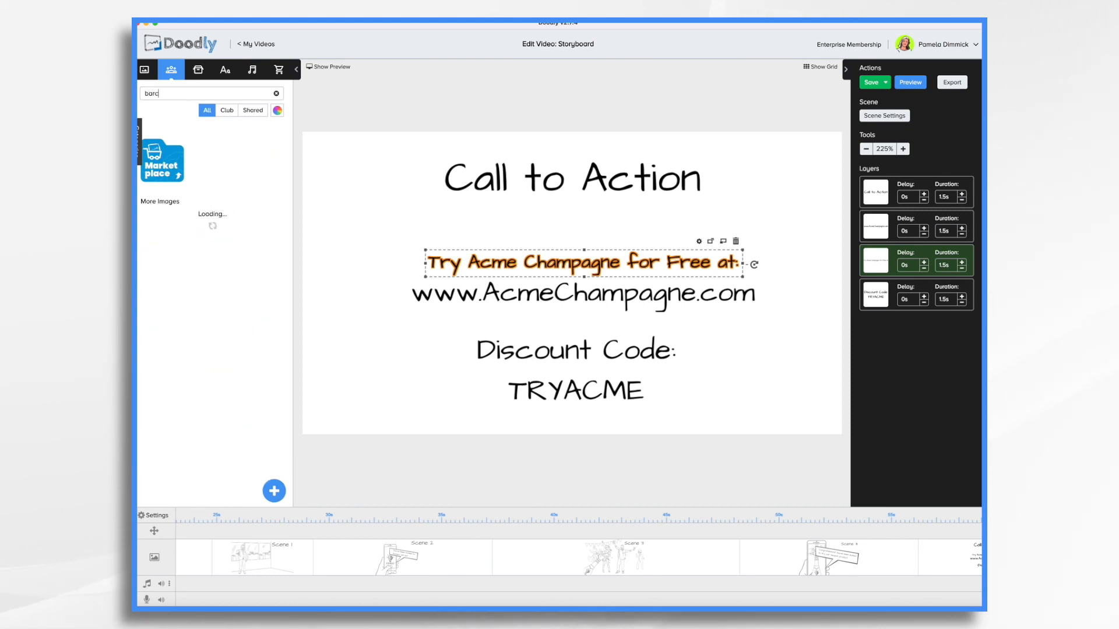
{"action": "key", "text": "BackSpace"}
{"action": "type", "text": "co"}
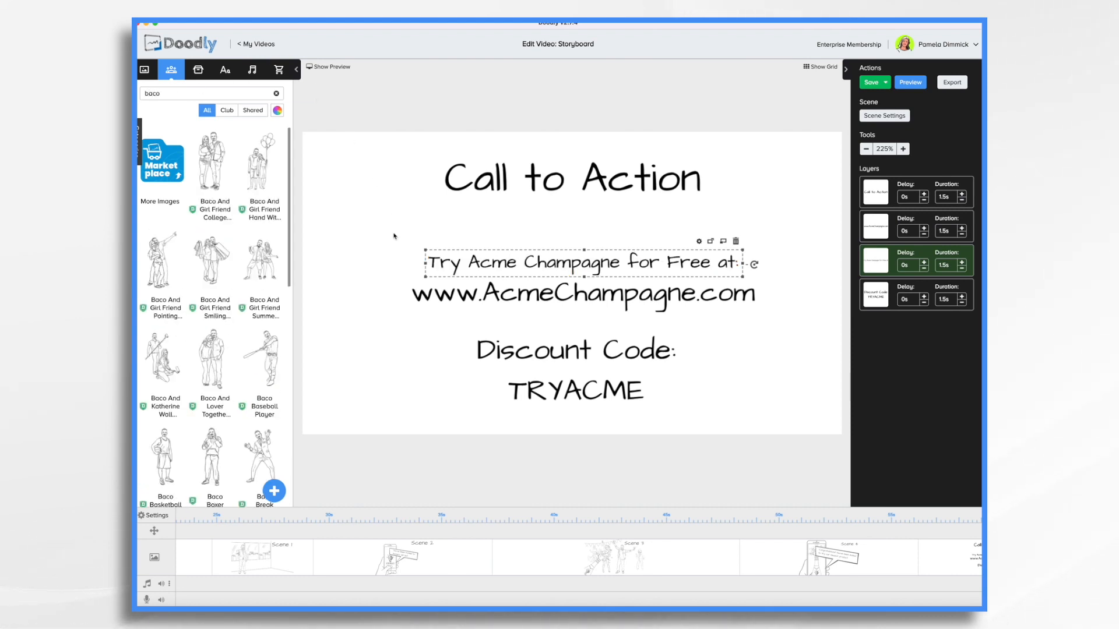
{"action": "scroll", "coordinate": [215, 350], "scroll_direction": "down", "scroll_amount": 6}
{"action": "left_click_drag", "start_coordinate": [215, 379], "coordinate": [362, 338]}
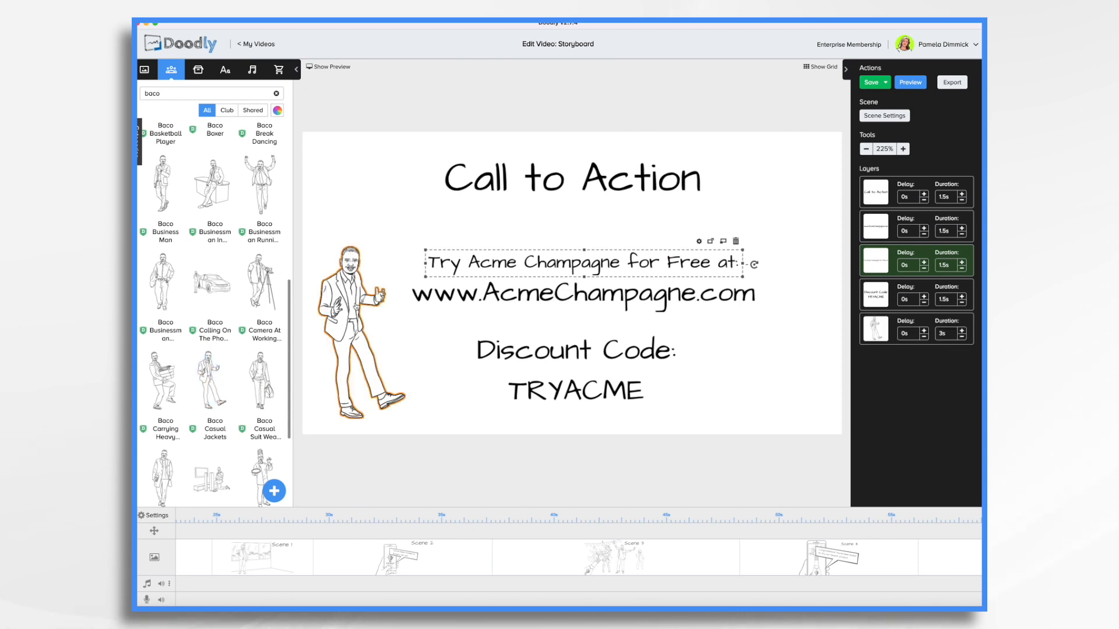
{"action": "left_click_drag", "start_coordinate": [413, 247], "coordinate": [471, 138]}
{"action": "left_click_drag", "start_coordinate": [372, 225], "coordinate": [375, 245]}
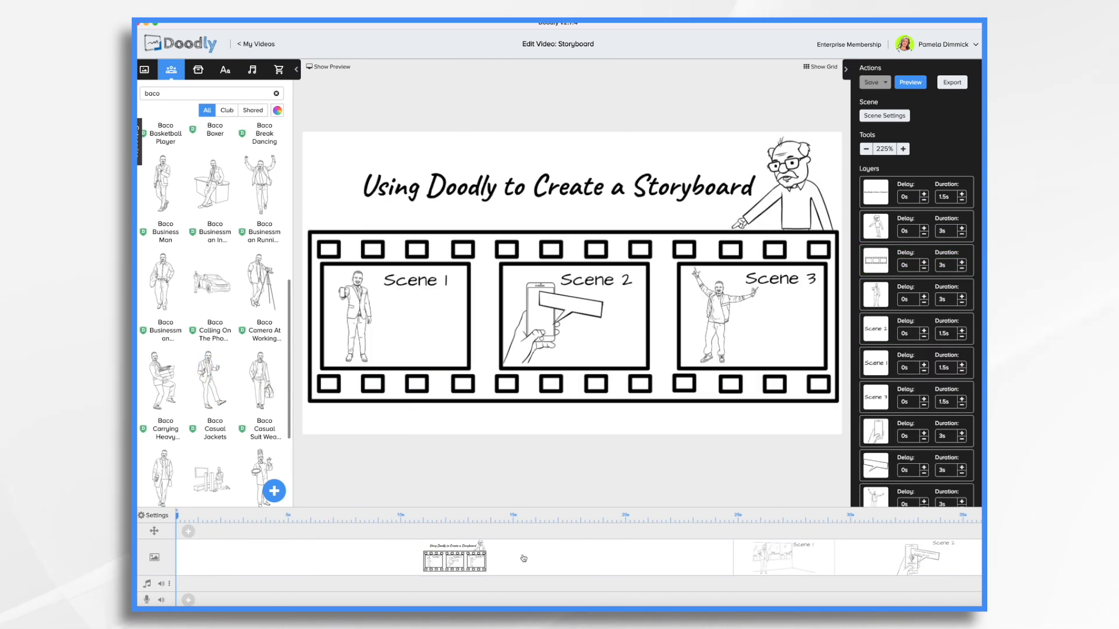
- Delete the original "Using Doodly to Create a Storyboard" scene from the start of the timeline
{"action": "right_click", "coordinate": [523, 558]}
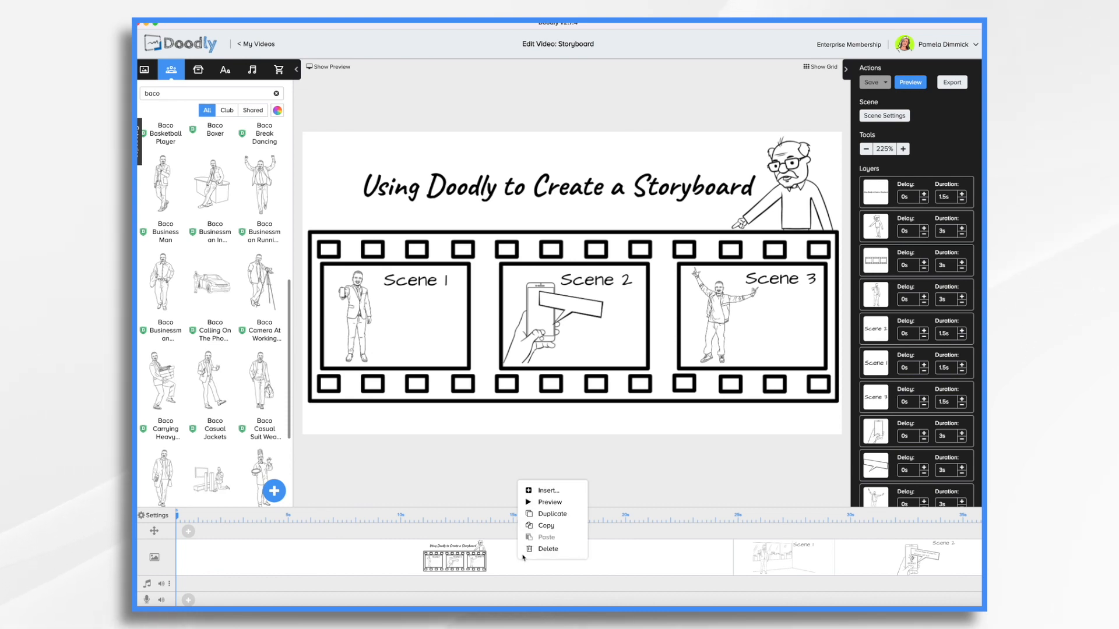
{"action": "left_click", "coordinate": [545, 549]}
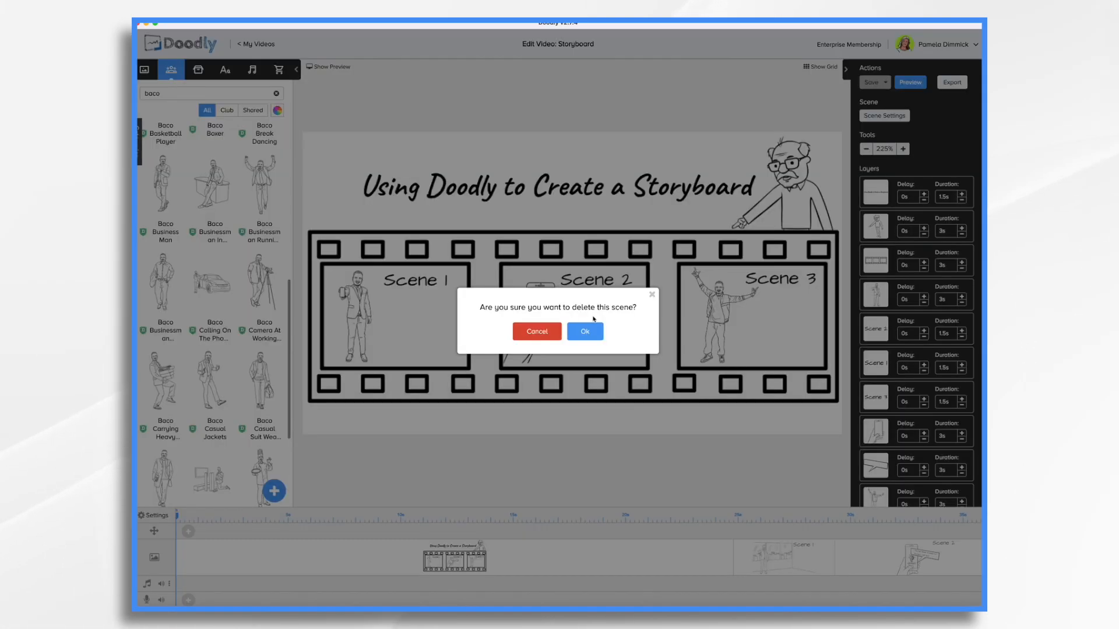
{"action": "left_click", "coordinate": [580, 330]}
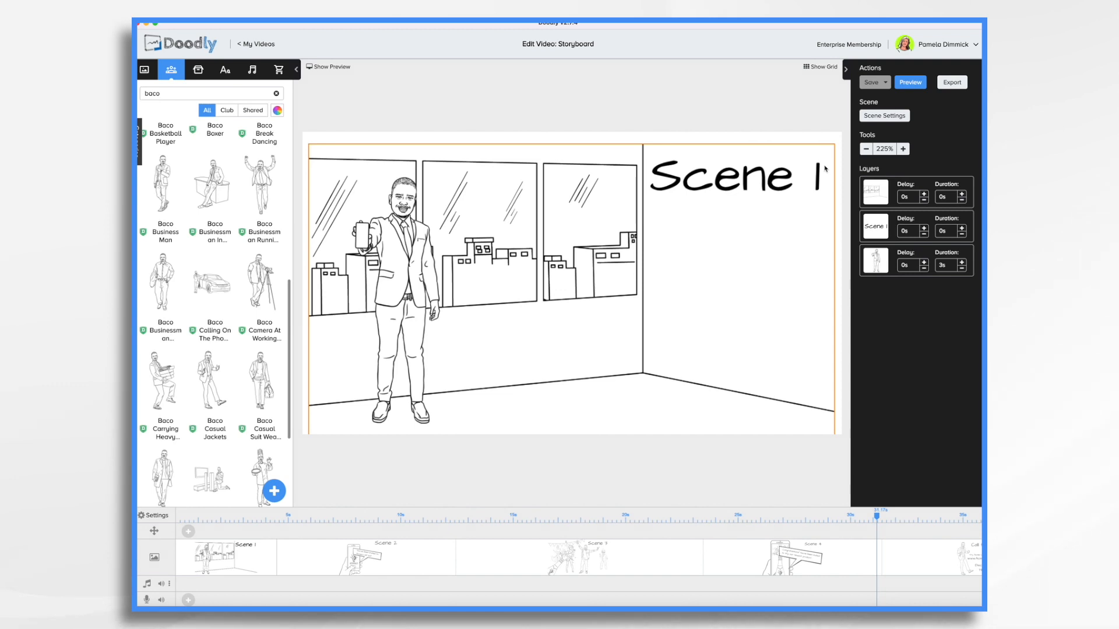
- Open Scene 3 and add an fx block at the start of the timeline's effects track
{"action": "left_click", "coordinate": [583, 565]}
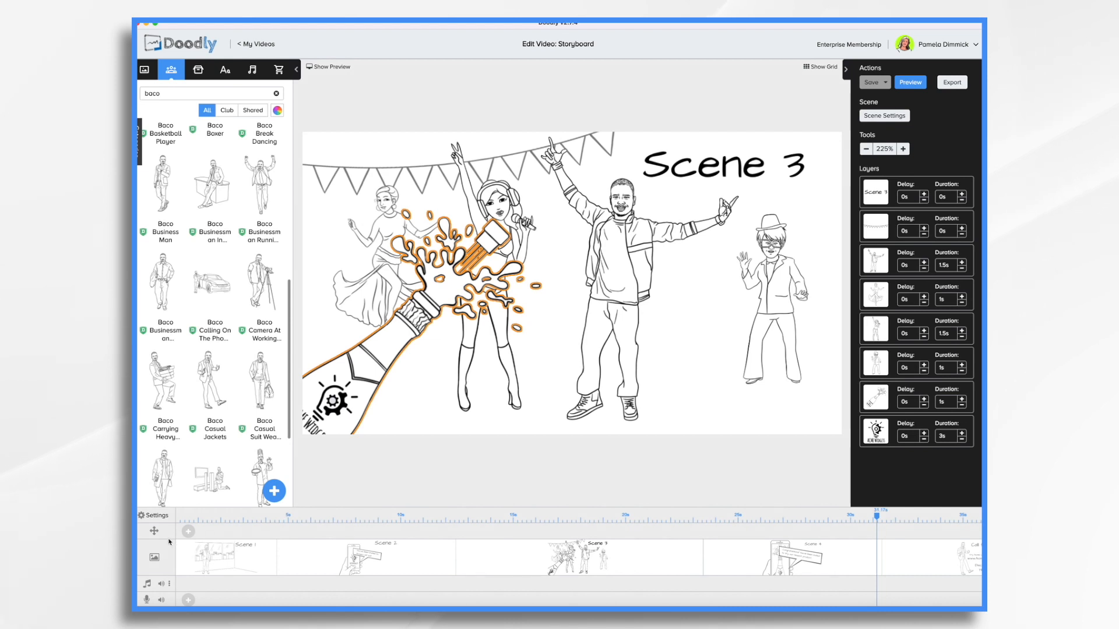
{"action": "left_click", "coordinate": [192, 533]}
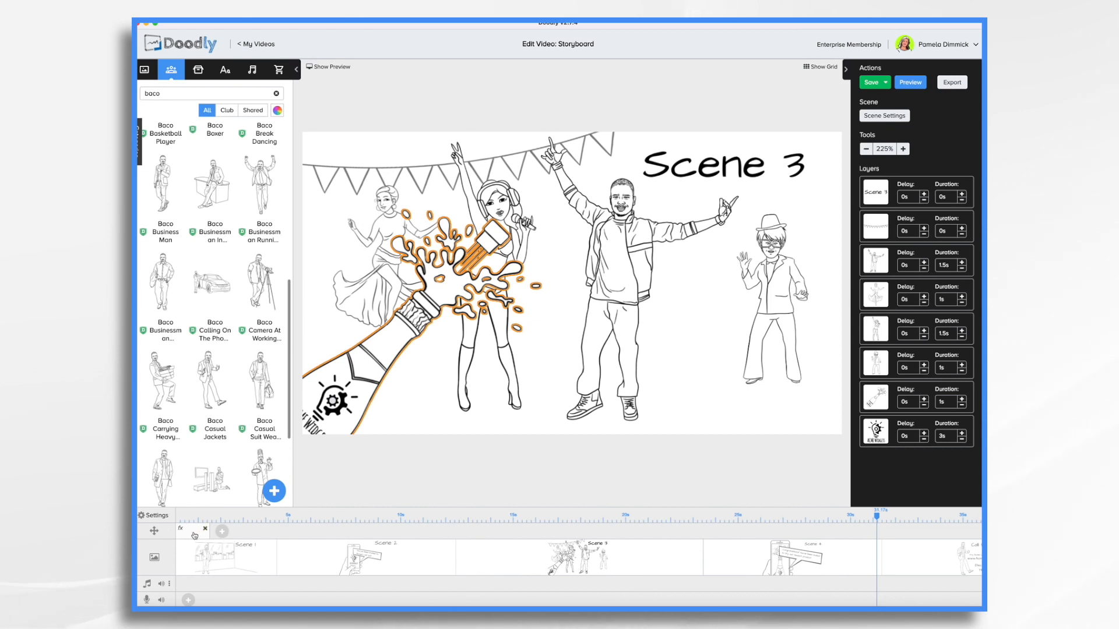
- Move the fx block to about 17.7 s in Scene 3, using the side preview to find the point in the drawing
{"action": "left_click_drag", "start_coordinate": [195, 534], "coordinate": [430, 536]}
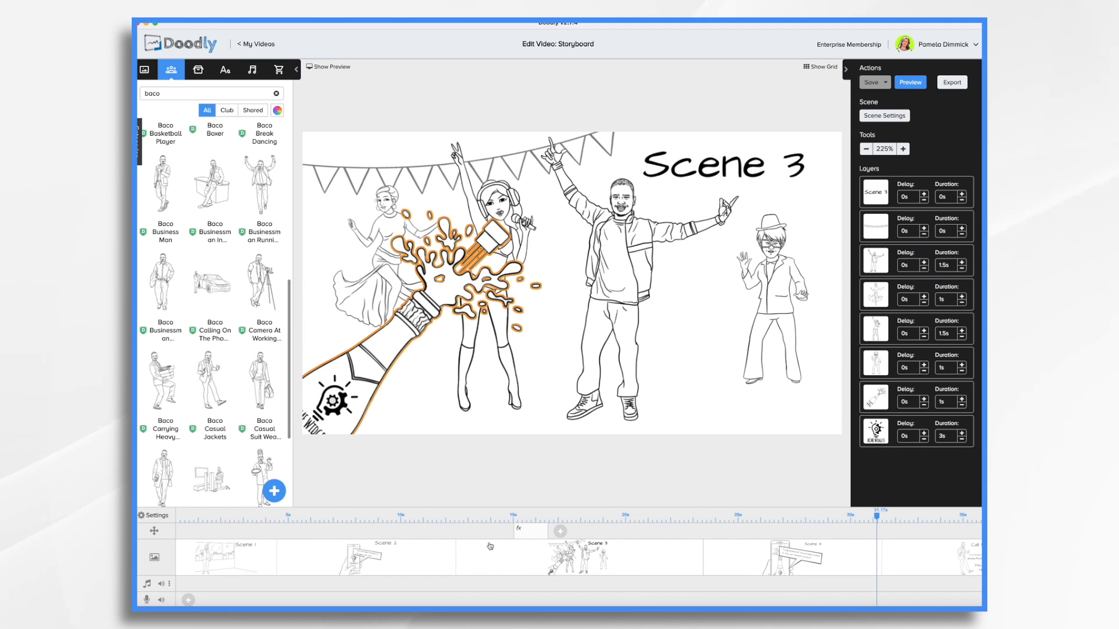
{"action": "left_click", "coordinate": [329, 67]}
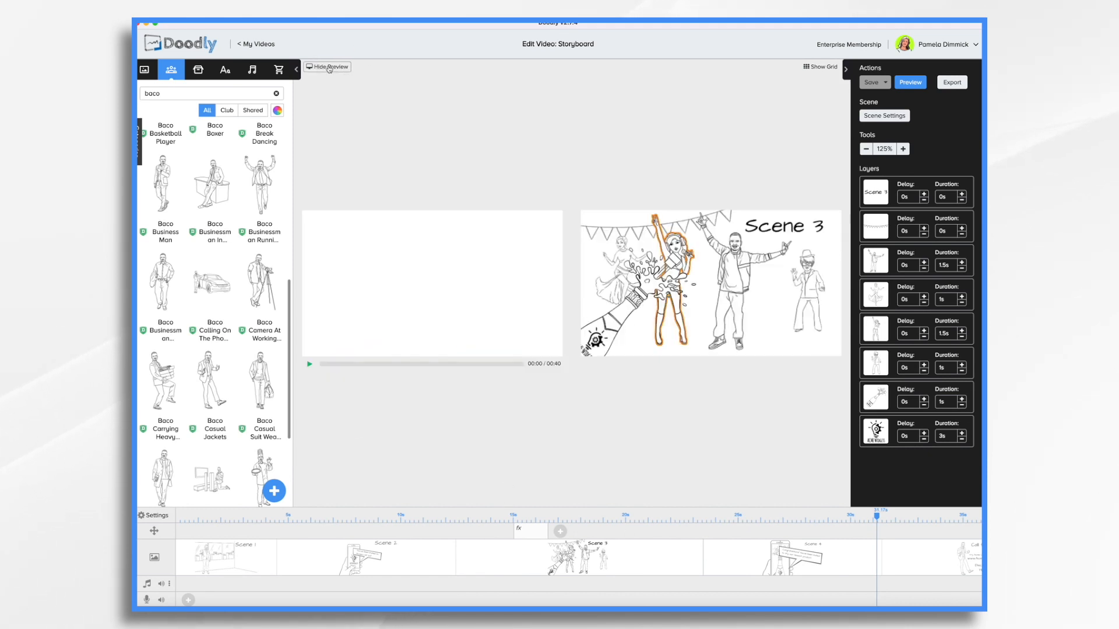
{"action": "left_click", "coordinate": [483, 516]}
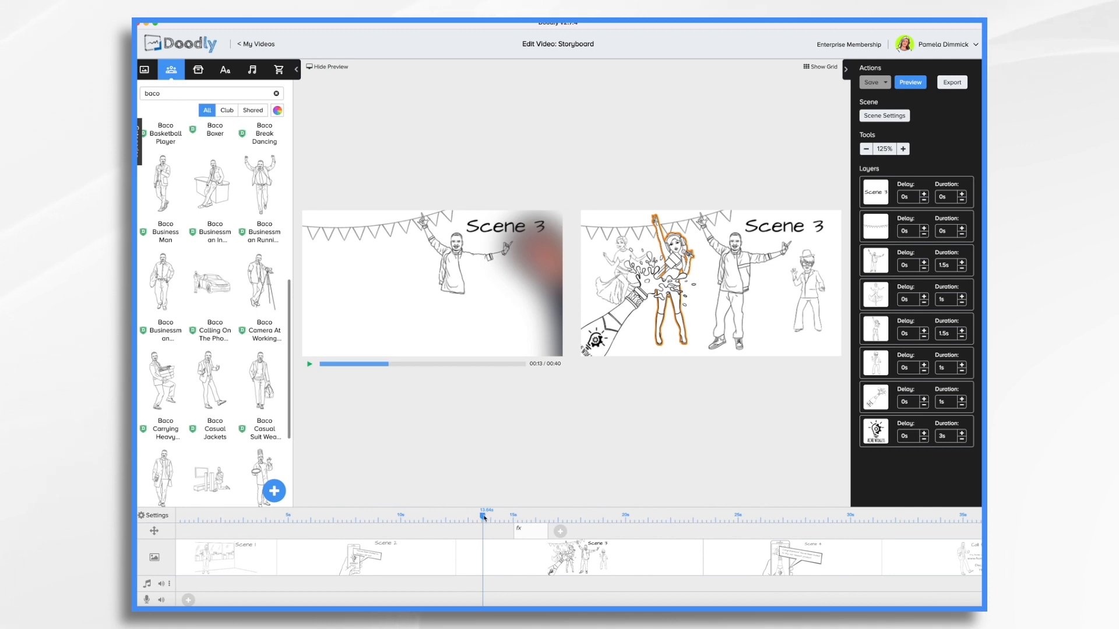
{"action": "mouse_move", "coordinate": [483, 517]}
{"action": "left_mouse_down"}
{"action": "mouse_move", "coordinate": [444, 516]}
{"action": "mouse_move", "coordinate": [588, 532]}
{"action": "left_mouse_up"}
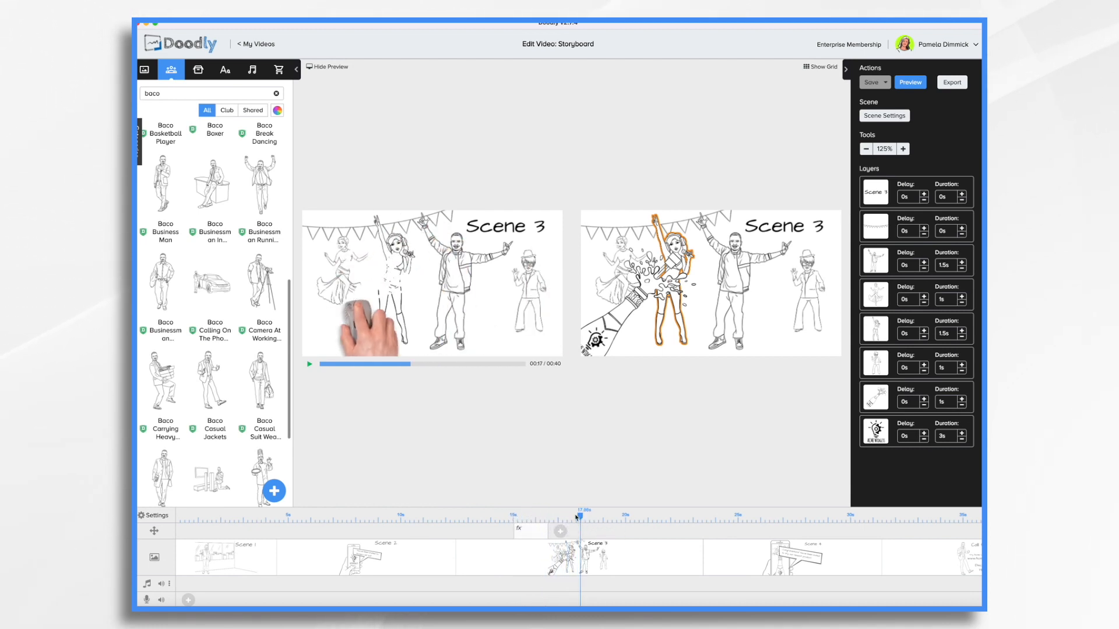
{"action": "left_click_drag", "start_coordinate": [582, 518], "coordinate": [564, 528]}
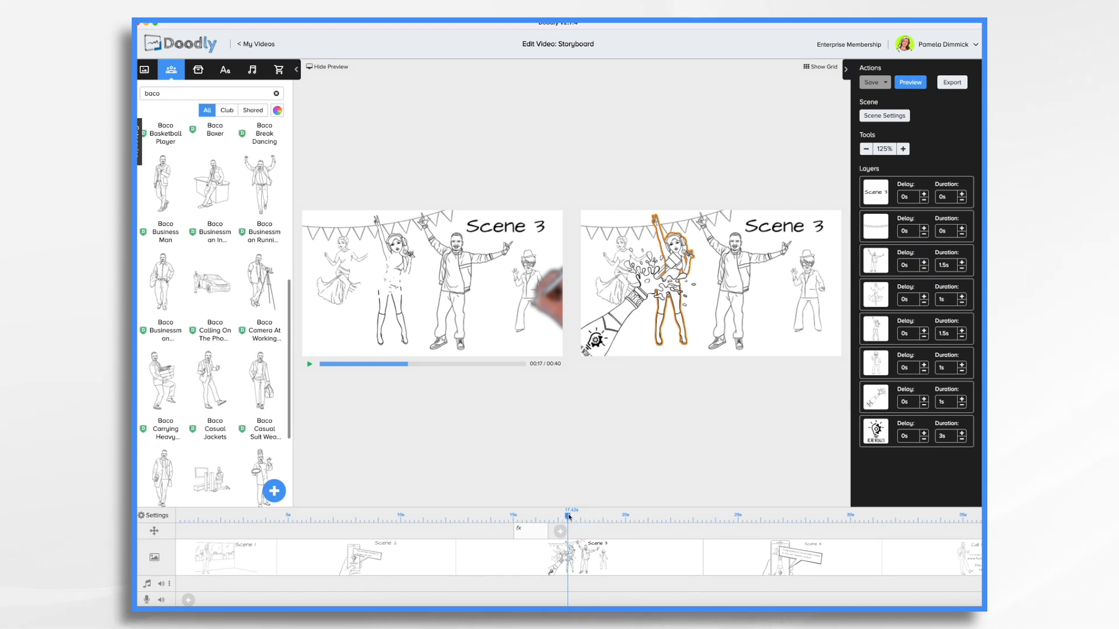
{"action": "left_click_drag", "start_coordinate": [569, 516], "coordinate": [575, 517]}
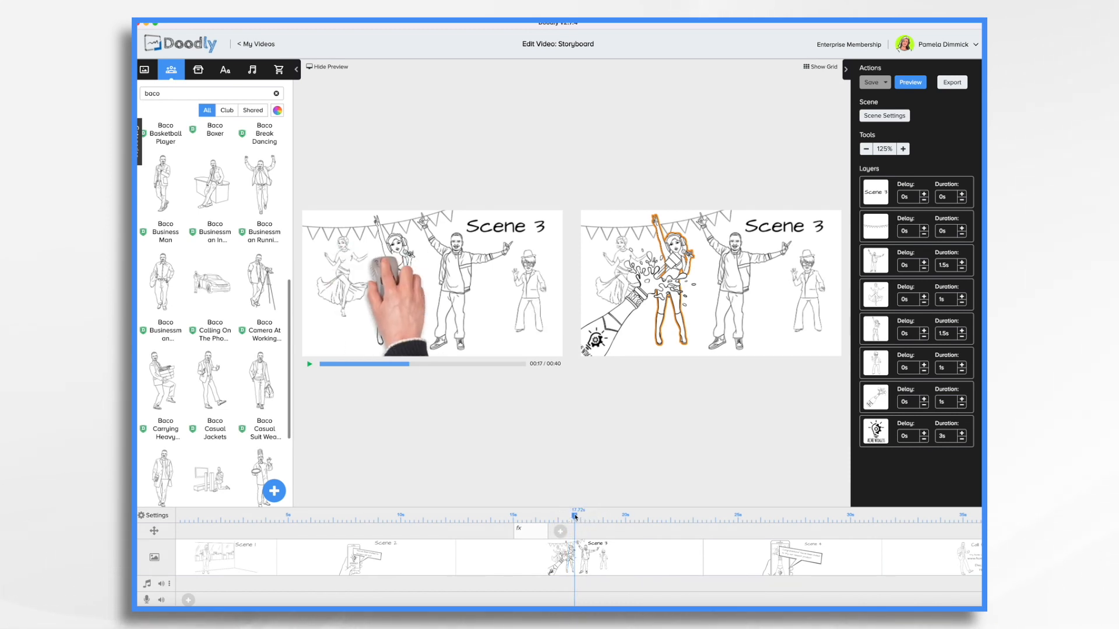
{"action": "left_click", "coordinate": [560, 536]}
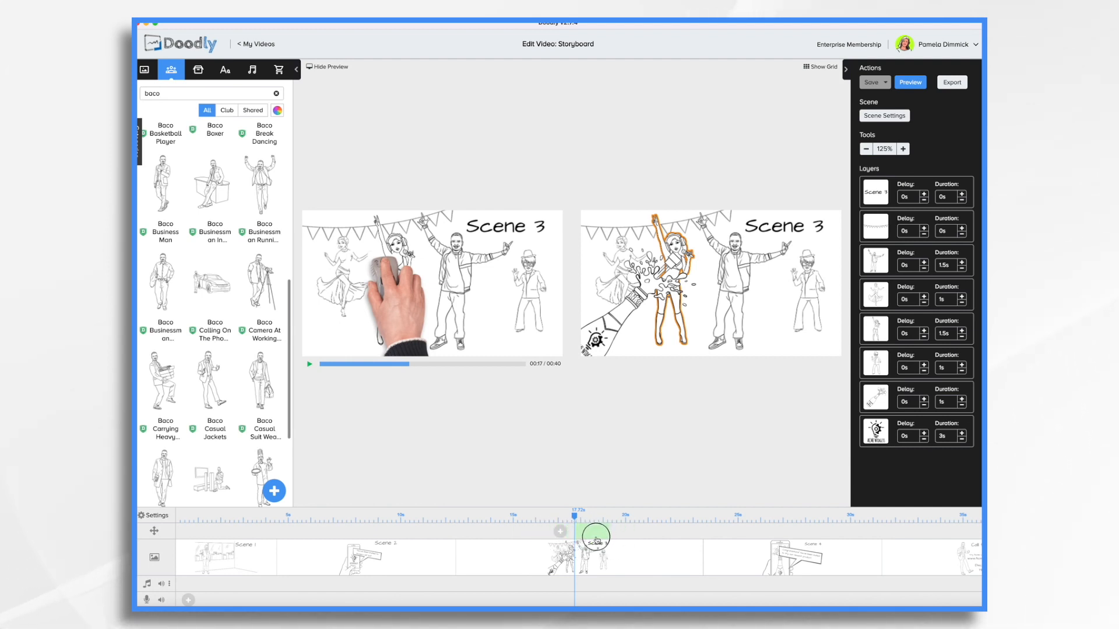
{"action": "left_click_drag", "start_coordinate": [595, 539], "coordinate": [596, 541]}
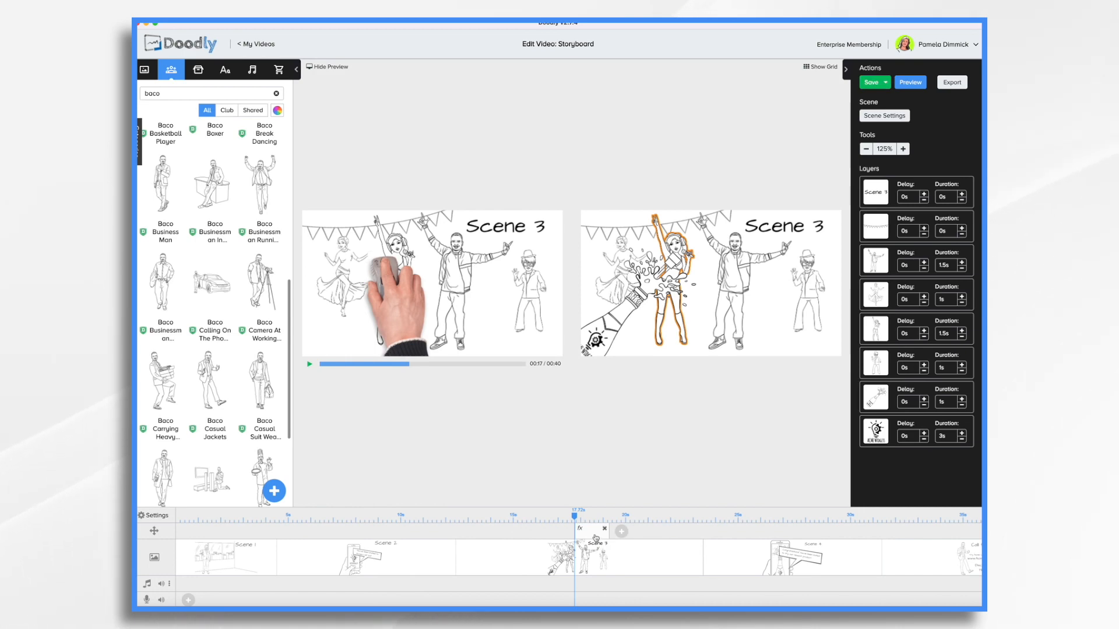
- Set the Scene 3 effect's end frame to zoom in on the champagne bottle and splash at the lower left, and apply it
{"action": "left_click", "coordinate": [595, 537]}
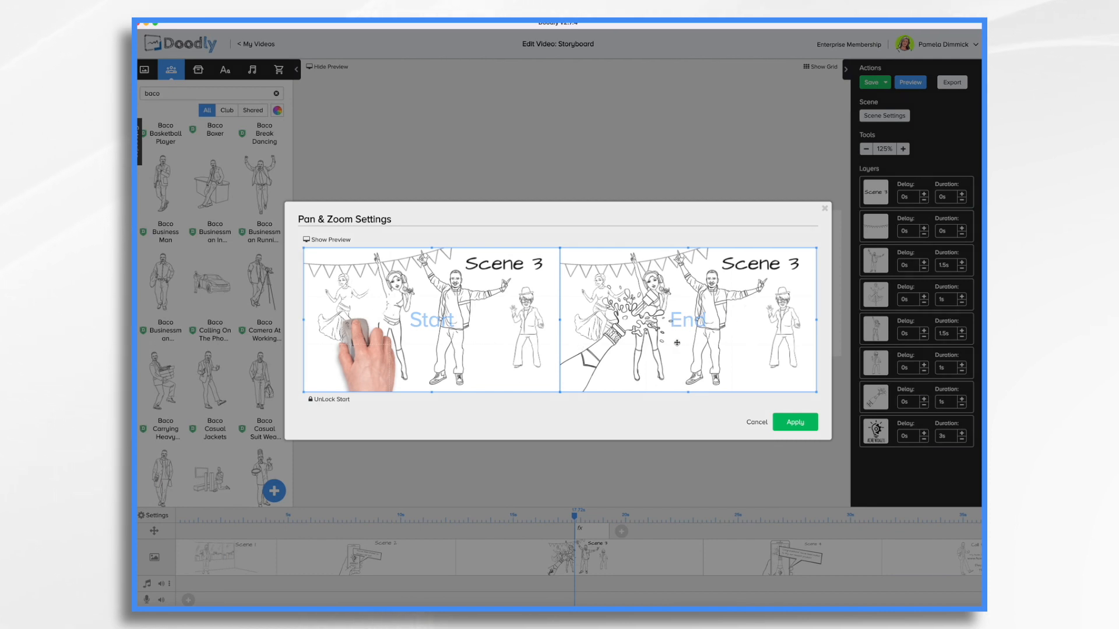
{"action": "left_click_drag", "start_coordinate": [560, 393], "coordinate": [680, 324]}
{"action": "left_click_drag", "start_coordinate": [756, 297], "coordinate": [634, 346]}
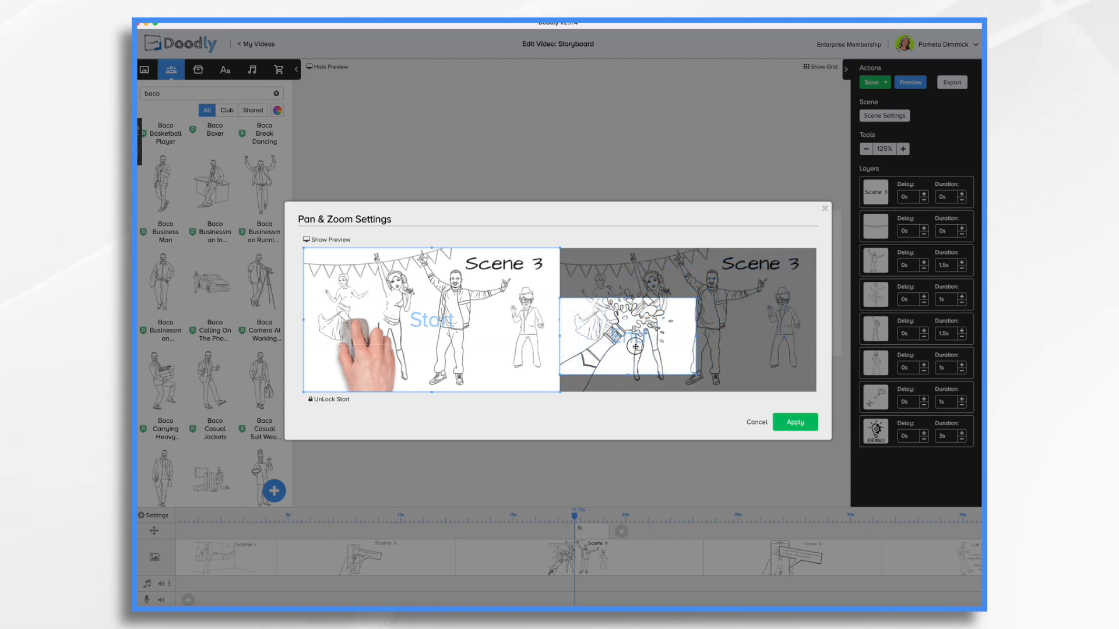
{"action": "left_click_drag", "start_coordinate": [695, 374], "coordinate": [726, 390]}
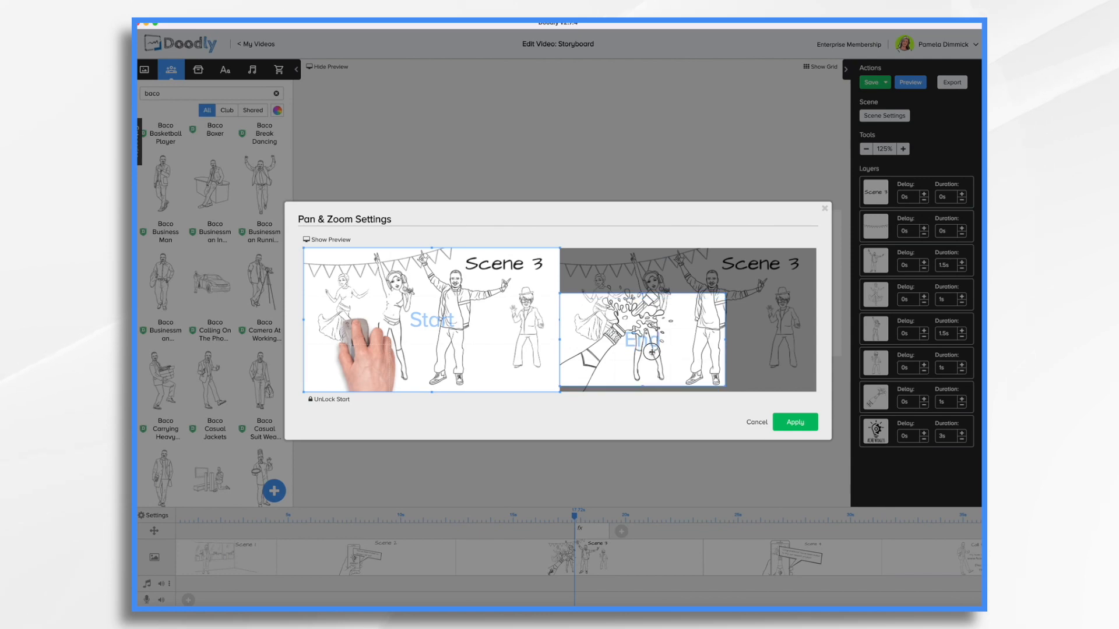
{"action": "left_click", "coordinate": [796, 421]}
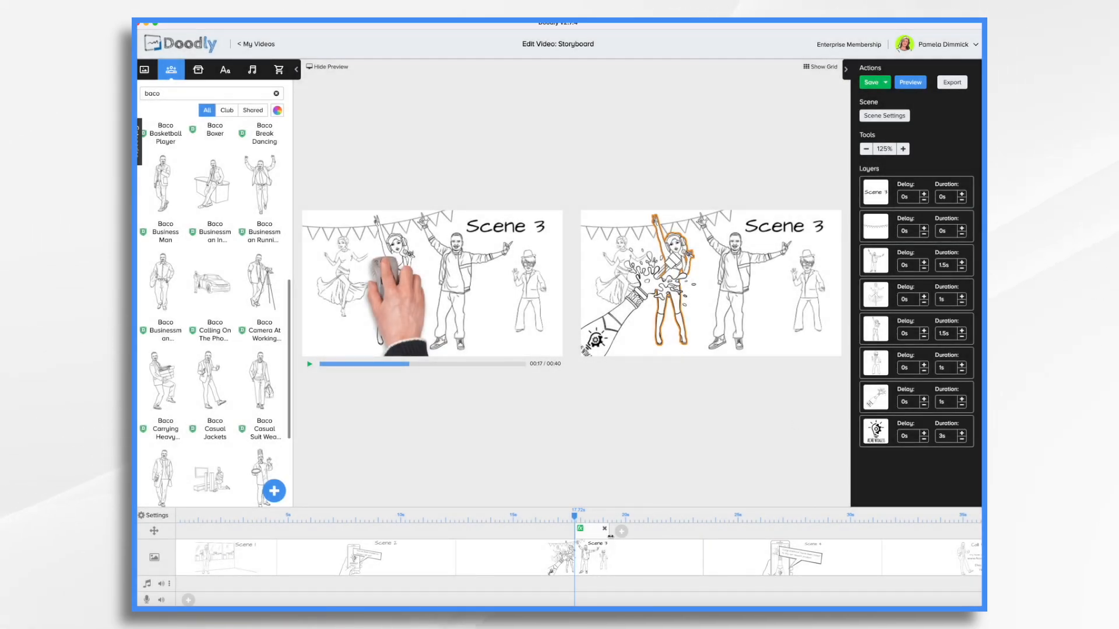
- Extend the zoom effect to the end of Scene 3 and check the preview from there into Scene 4
{"action": "mouse_move", "coordinate": [622, 537]}
{"action": "left_mouse_down"}
{"action": "mouse_move", "coordinate": [697, 541]}
{"action": "mouse_move", "coordinate": [592, 537]}
{"action": "mouse_move", "coordinate": [666, 542]}
{"action": "left_mouse_up"}
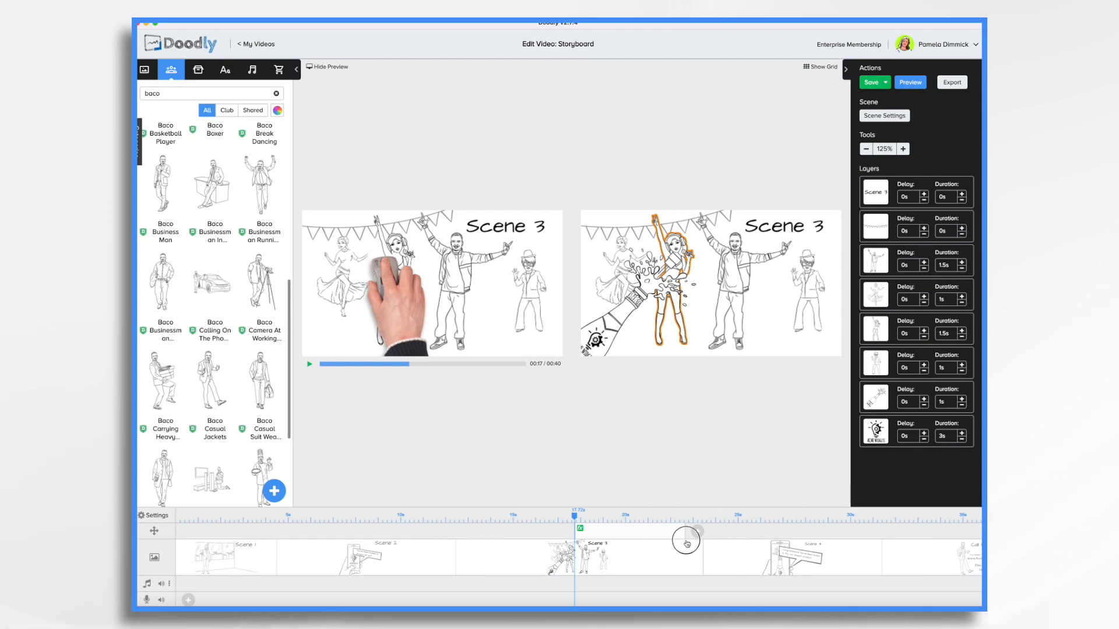
{"action": "mouse_move", "coordinate": [676, 544]}
{"action": "left_mouse_down"}
{"action": "mouse_move", "coordinate": [616, 542]}
{"action": "mouse_move", "coordinate": [705, 543]}
{"action": "left_mouse_up"}
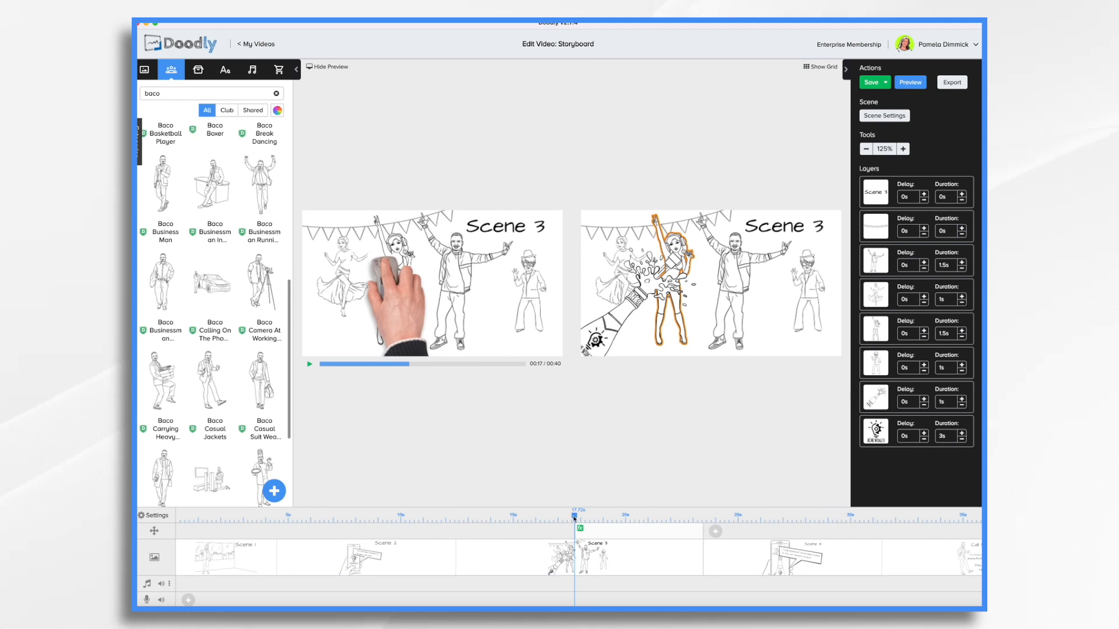
{"action": "left_click_drag", "start_coordinate": [594, 519], "coordinate": [704, 520]}
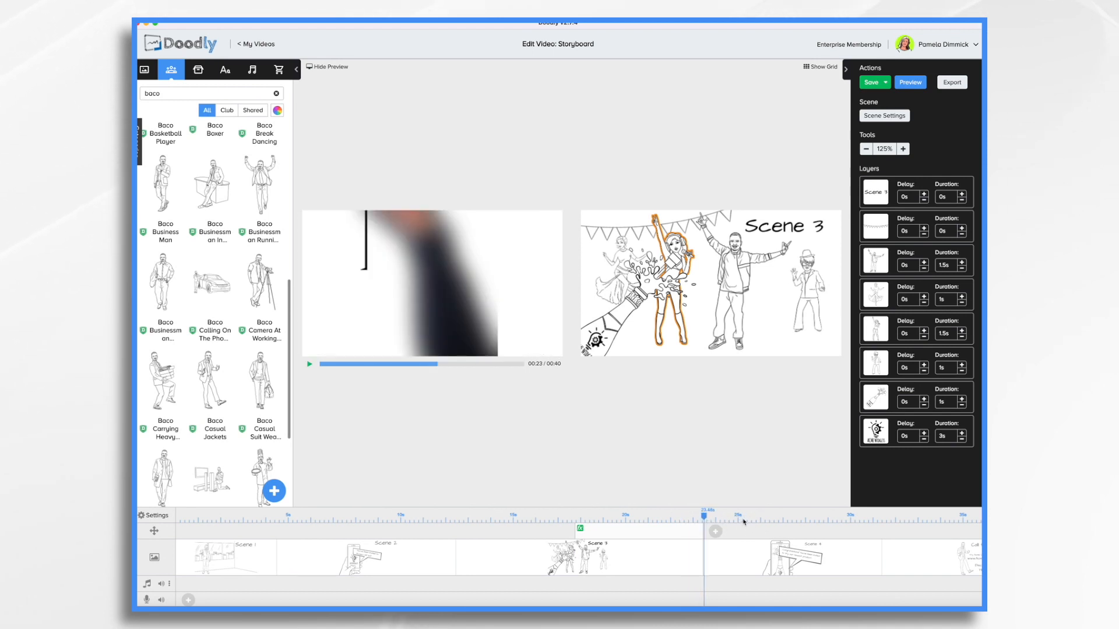
{"action": "left_click_drag", "start_coordinate": [703, 519], "coordinate": [772, 525]}
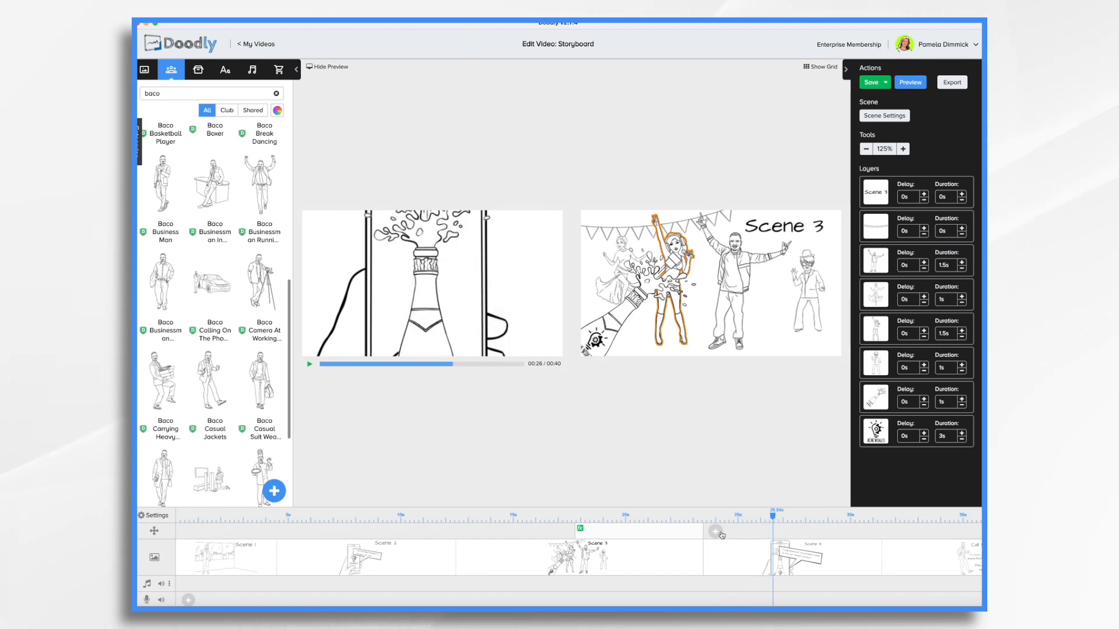
- Add an fx block at the start of Scene 4, unlock its start frame, and apply full-scene start and end frames
{"action": "left_click", "coordinate": [717, 532]}
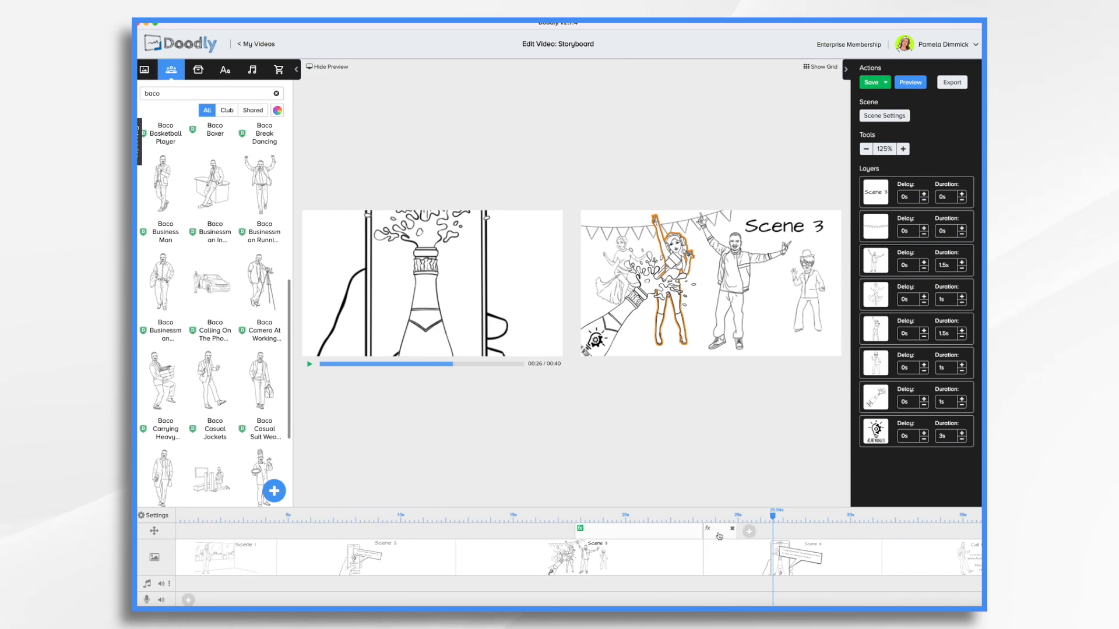
{"action": "left_click", "coordinate": [719, 532]}
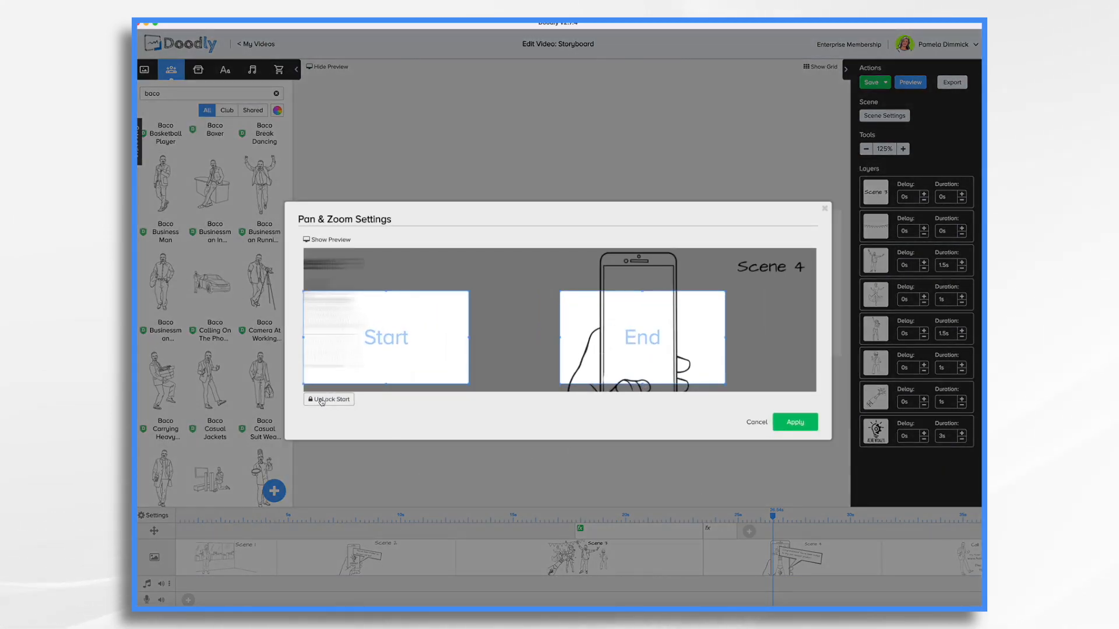
{"action": "left_click_drag", "start_coordinate": [376, 347], "coordinate": [366, 262]}
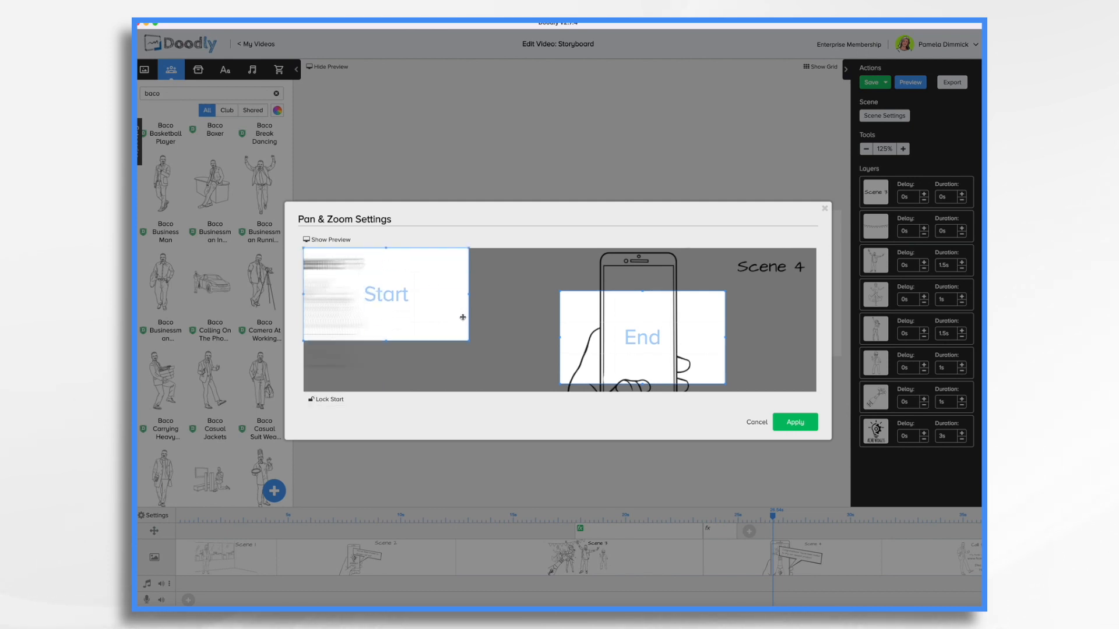
{"action": "left_click_drag", "start_coordinate": [469, 342], "coordinate": [587, 446]}
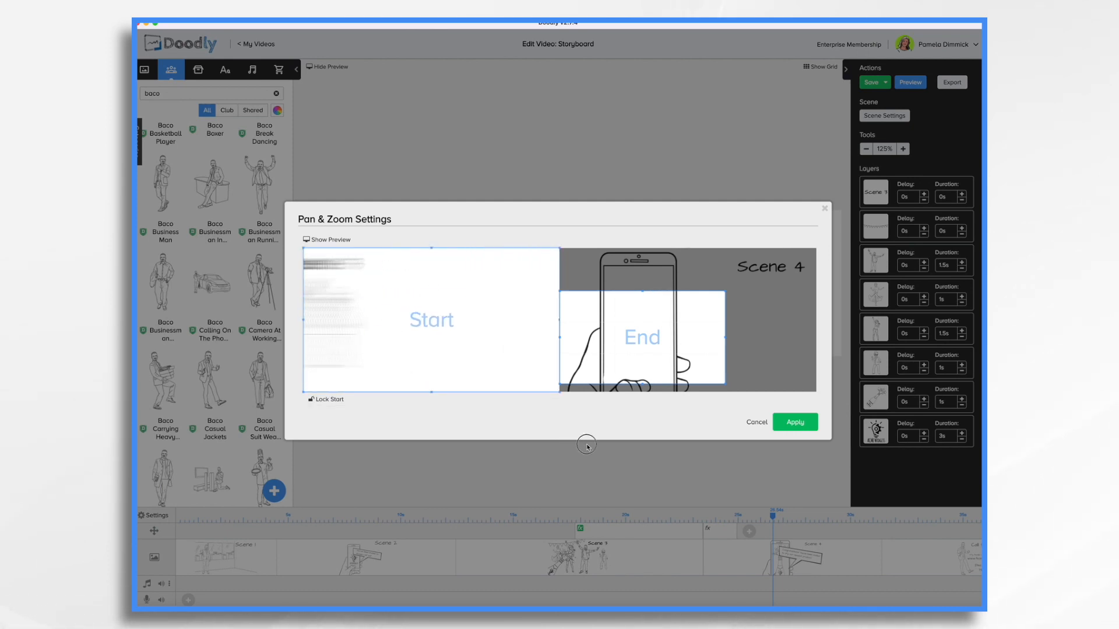
{"action": "left_click_drag", "start_coordinate": [639, 338], "coordinate": [636, 277]}
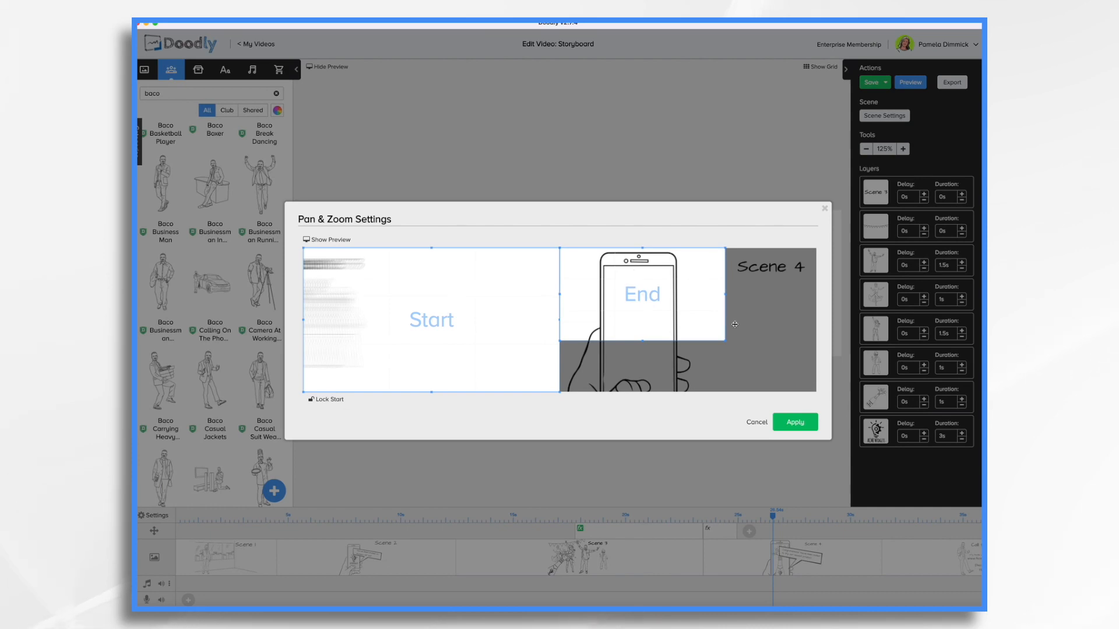
{"action": "left_click_drag", "start_coordinate": [726, 342], "coordinate": [816, 392]}
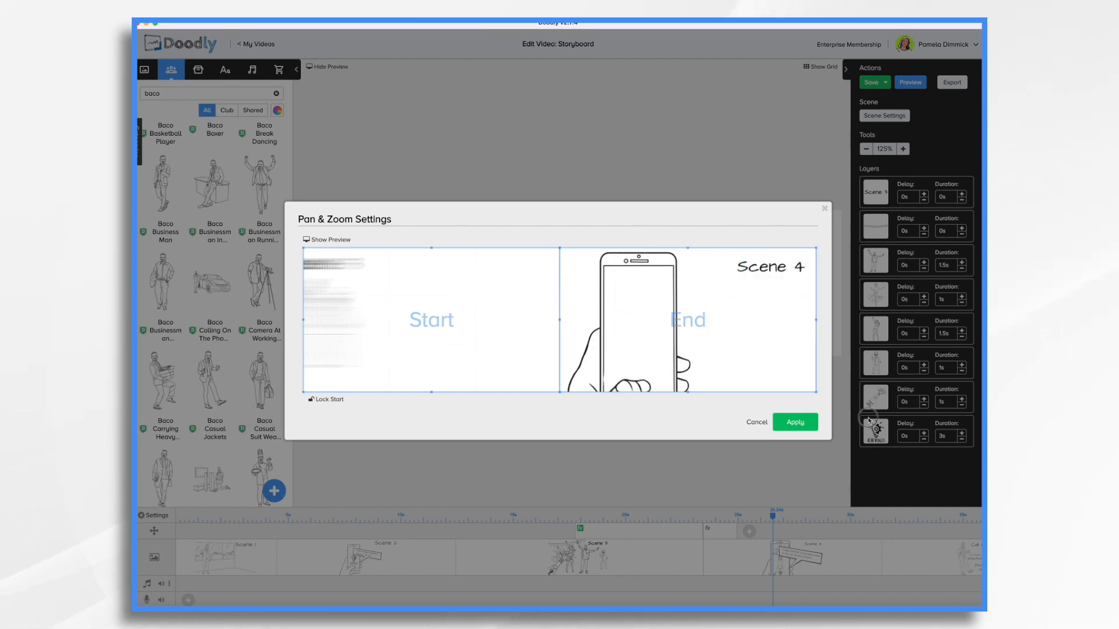
{"action": "left_click", "coordinate": [789, 426]}
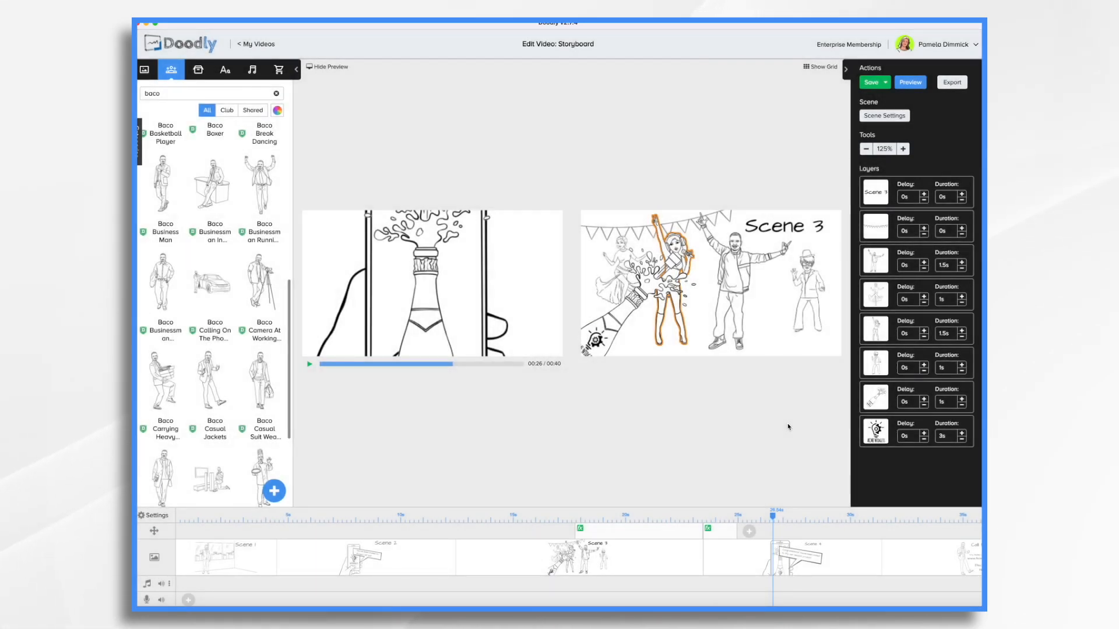
- Play the full video preview from Scene 1 to review the animation and effects
{"action": "left_click", "coordinate": [907, 82]}
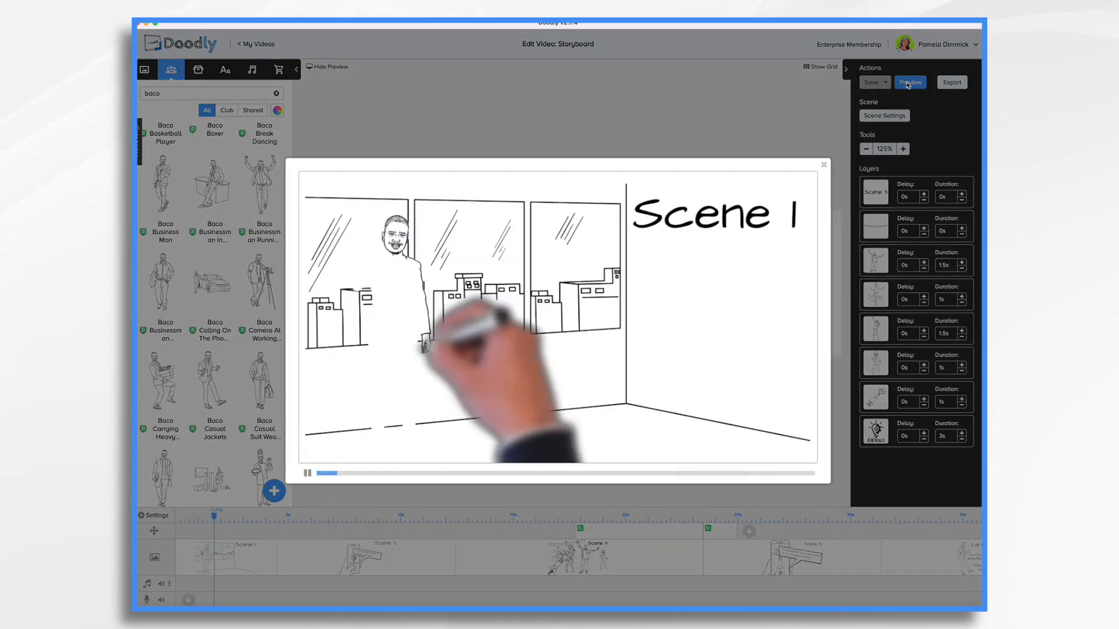